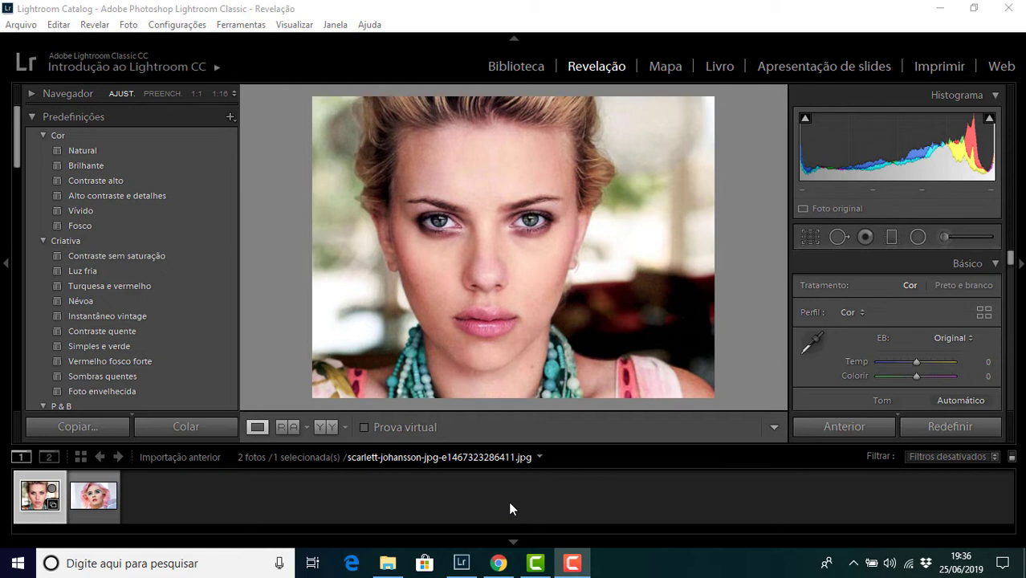
Select the first portrait thumbnail and add the second portrait to the filmstrip selection.
click(432, 498)
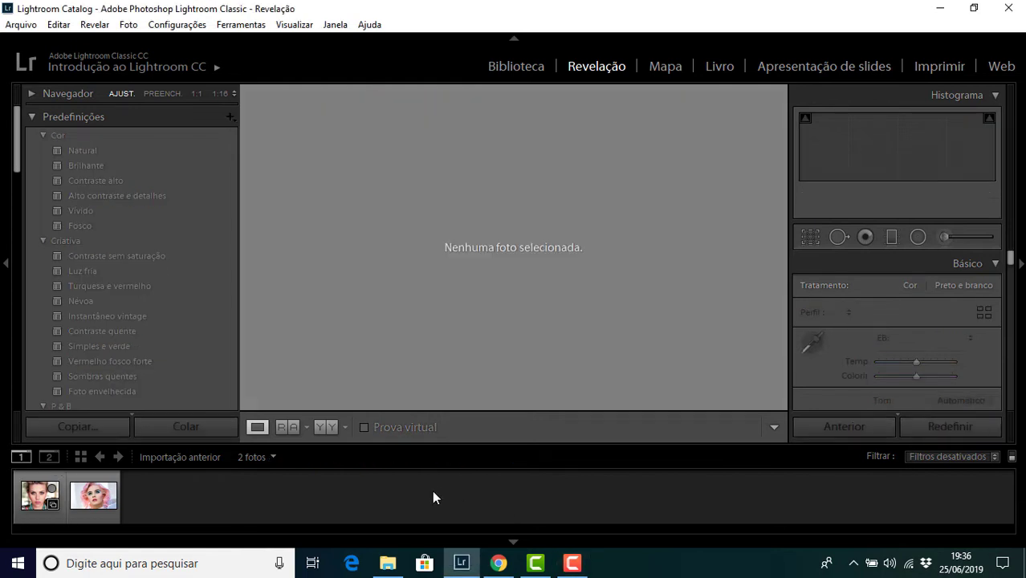
click(39, 496)
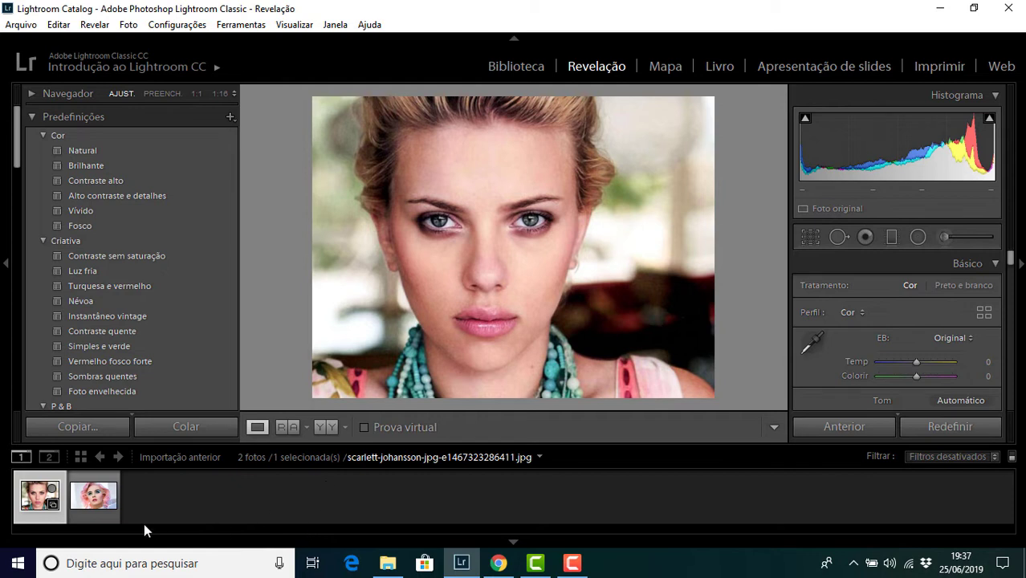
ctrl+click(102, 507)
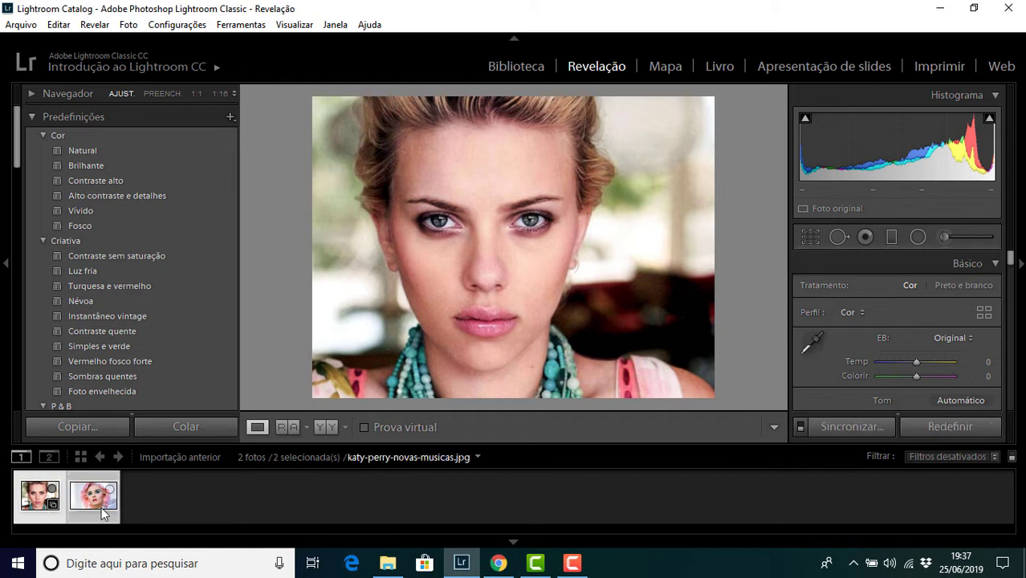
click(178, 507)
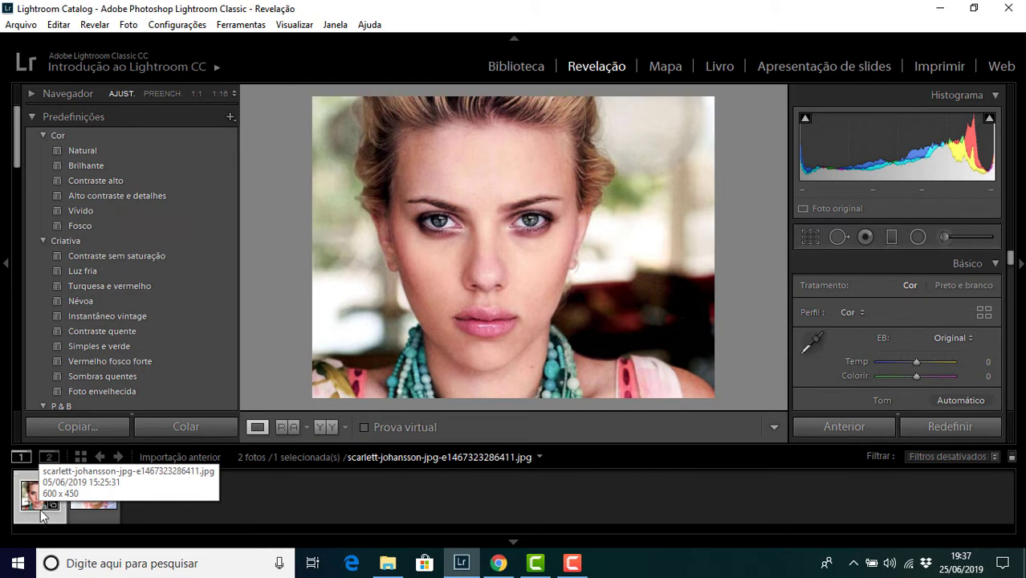
ctrl+click(98, 514)
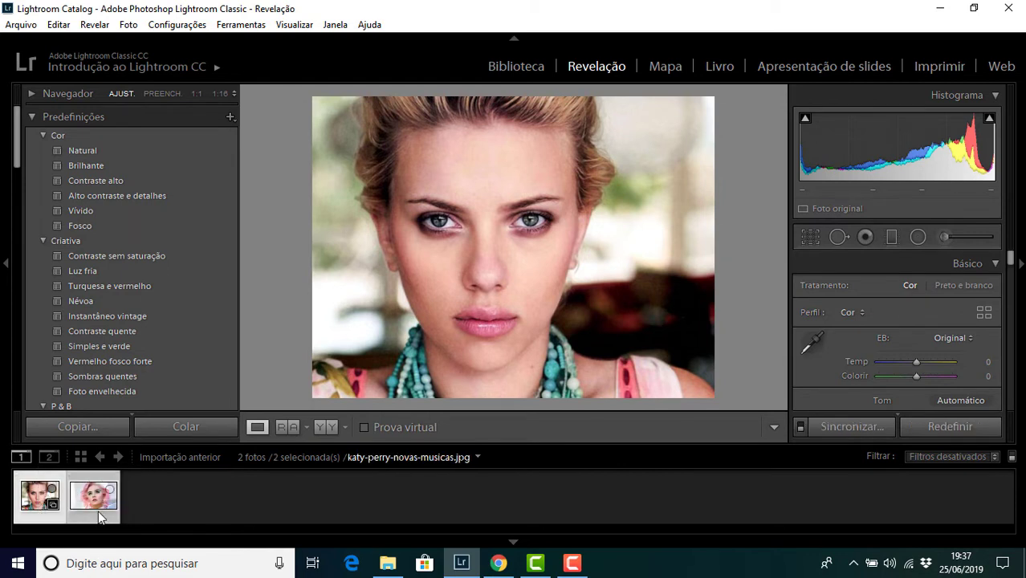
click(149, 506)
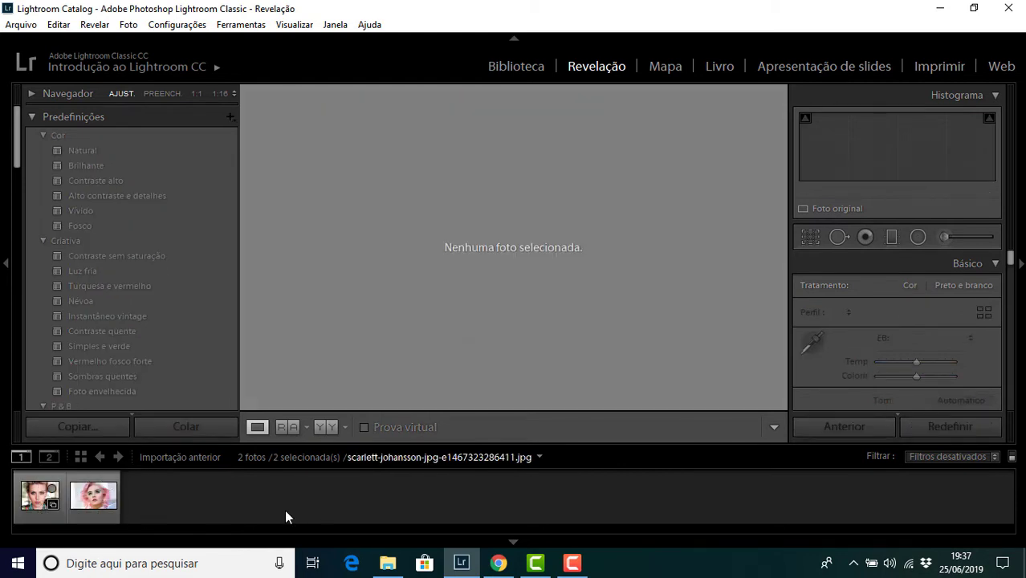
click(55, 518)
ctrl+click(101, 499)
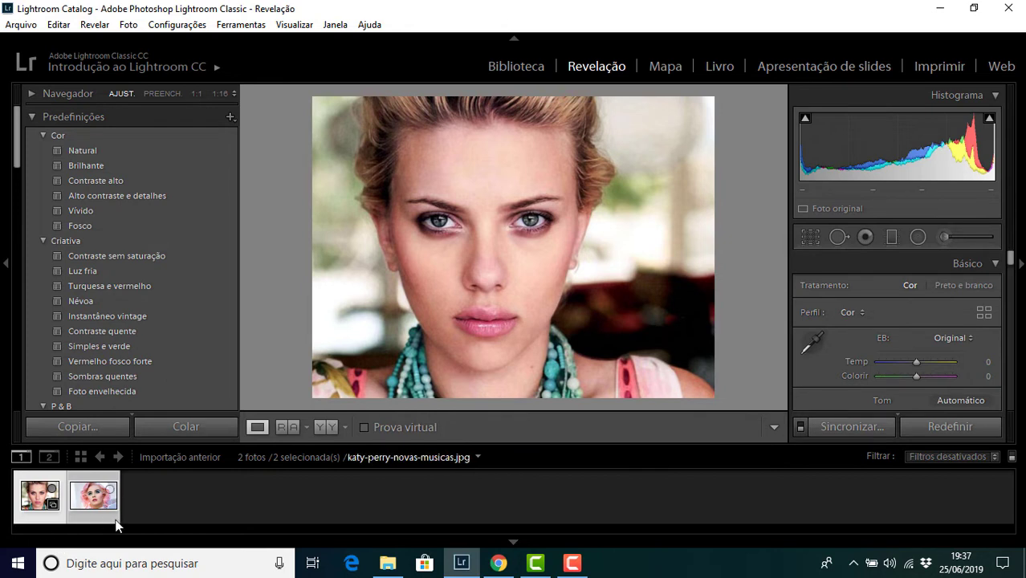
click(159, 512)
click(40, 517)
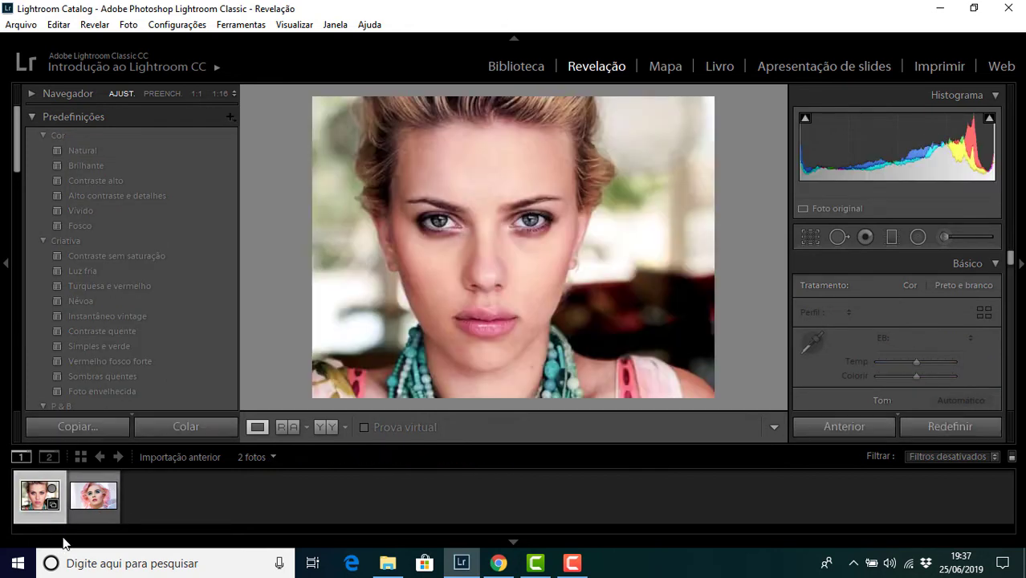
ctrl+click(88, 508)
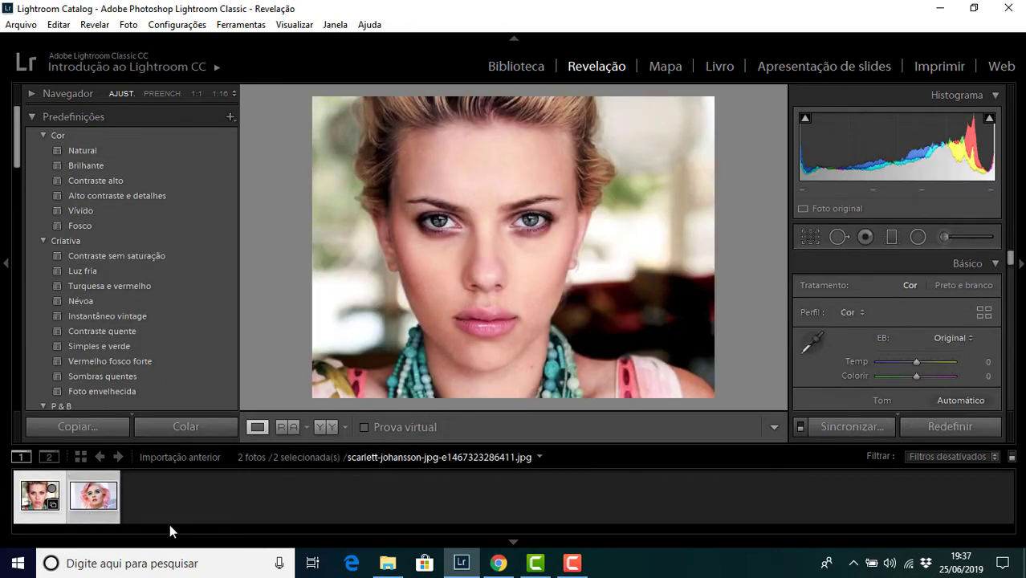
Open the Exportar dialog for both selected portraits from the thumbnail context menu.
right_click(94, 517)
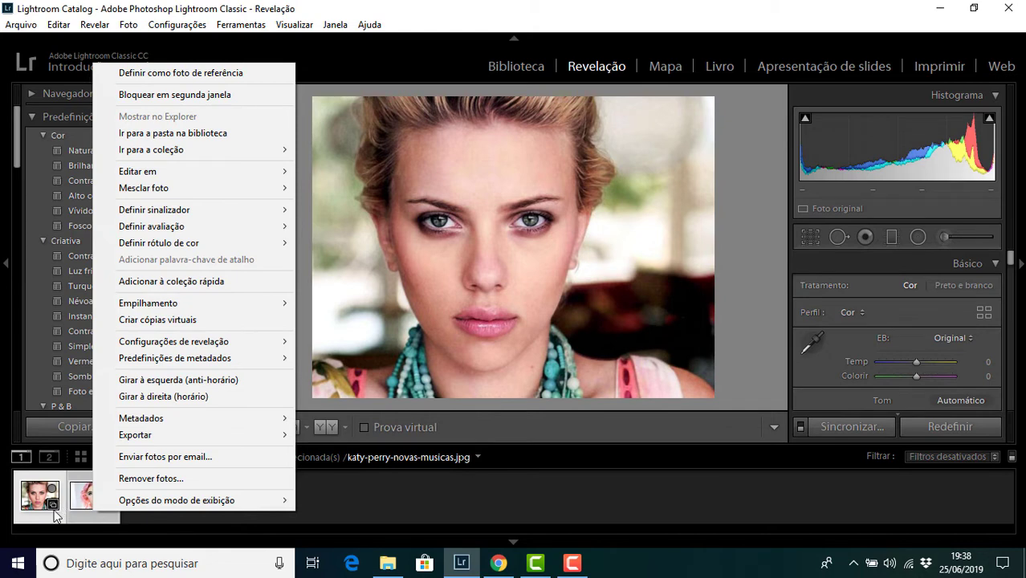
mouse_move(200, 434)
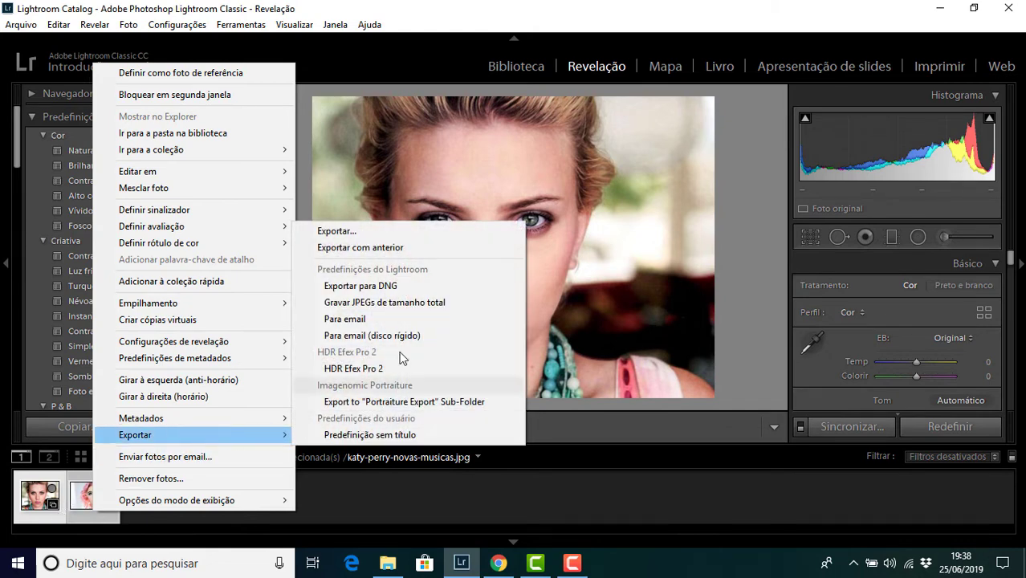
click(358, 233)
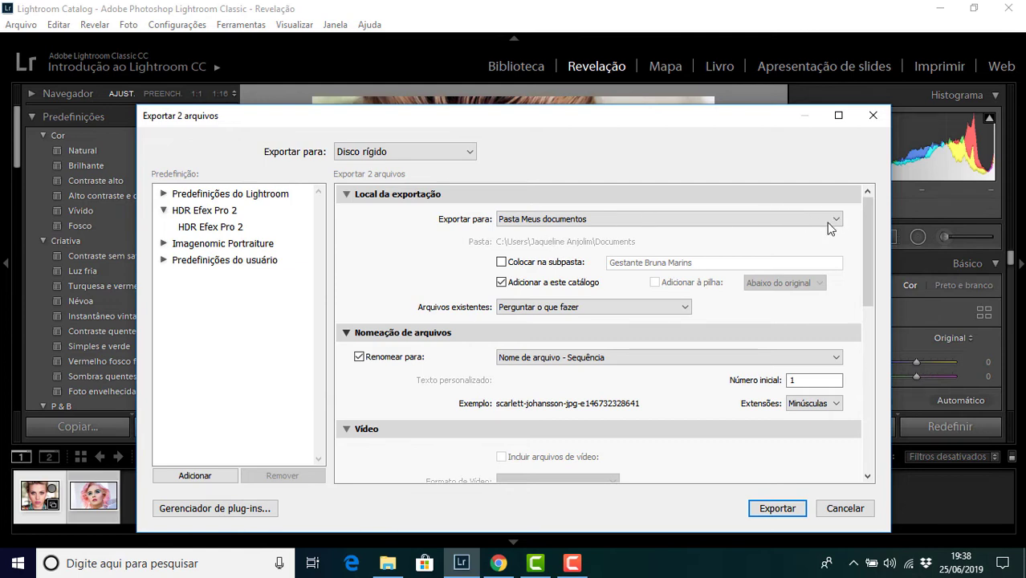
Scroll to Marca d'água and choose Editar marcas d'água from the watermark list.
drag(870, 235, 871, 349)
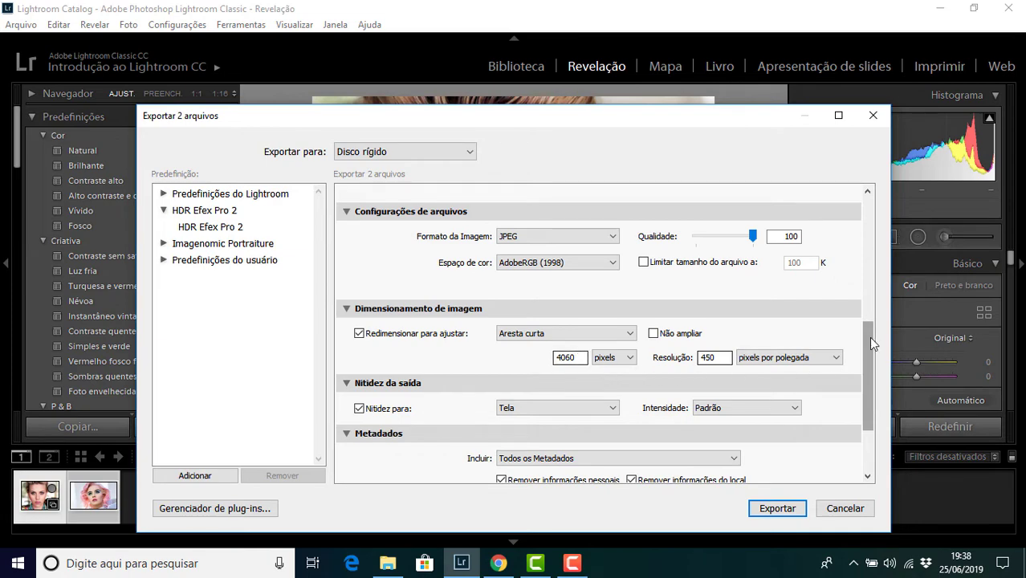
drag(872, 341, 869, 382)
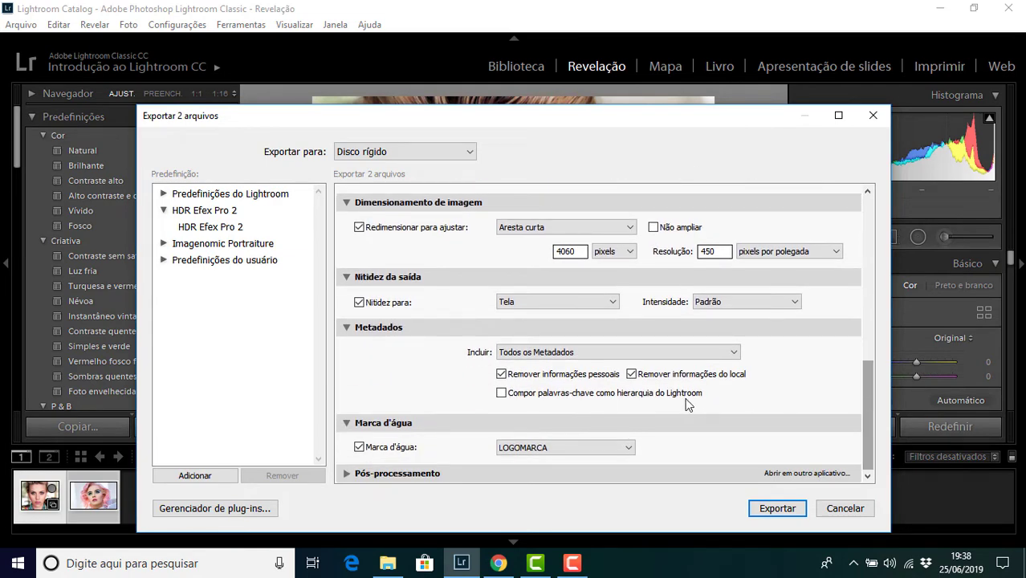
click(631, 448)
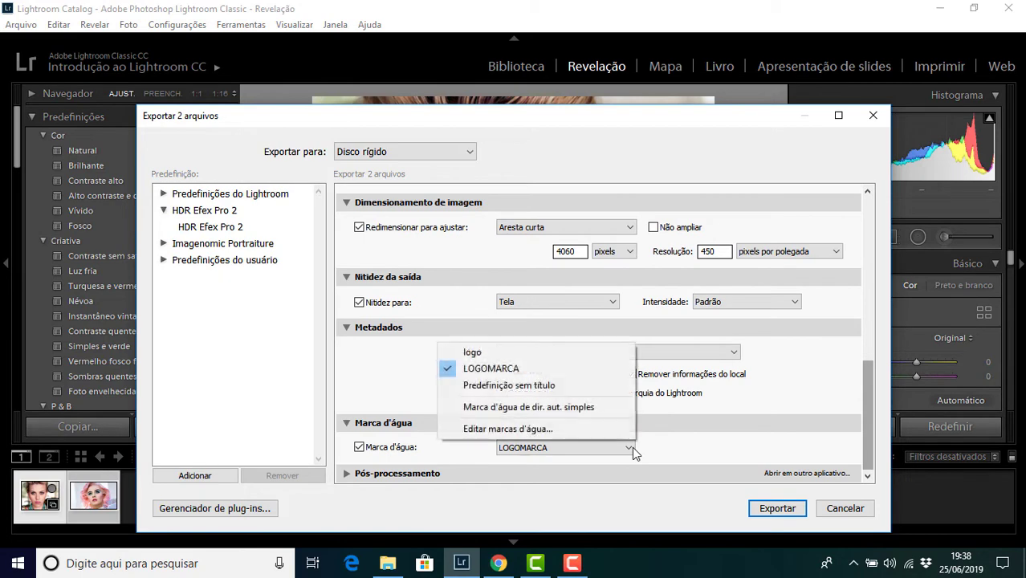
click(523, 432)
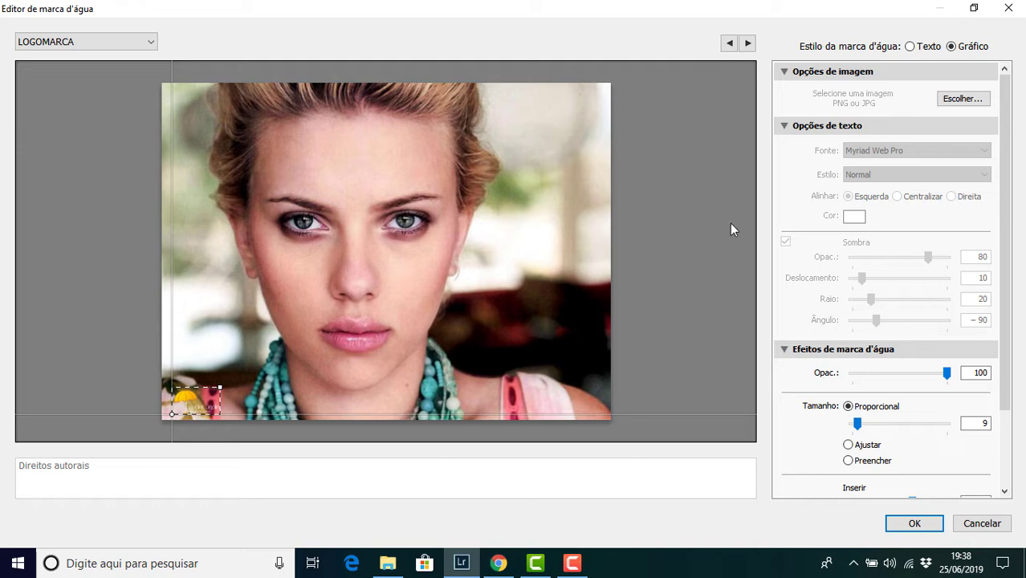
Choose the ARTE E LOGO NOVO EM BRANCO image as the LOGOMARCA graphic watermark.
click(962, 98)
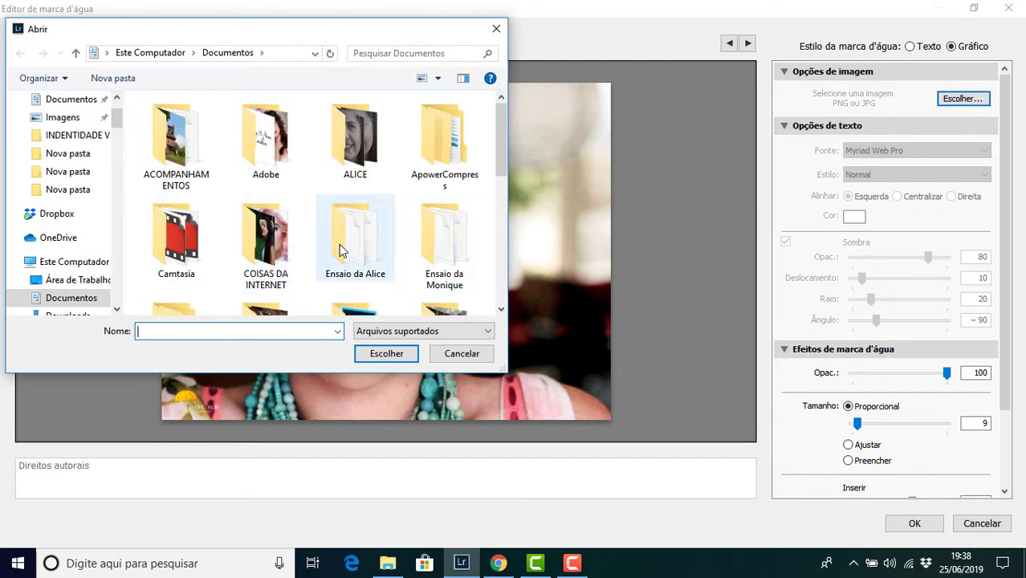
drag(497, 126, 500, 258)
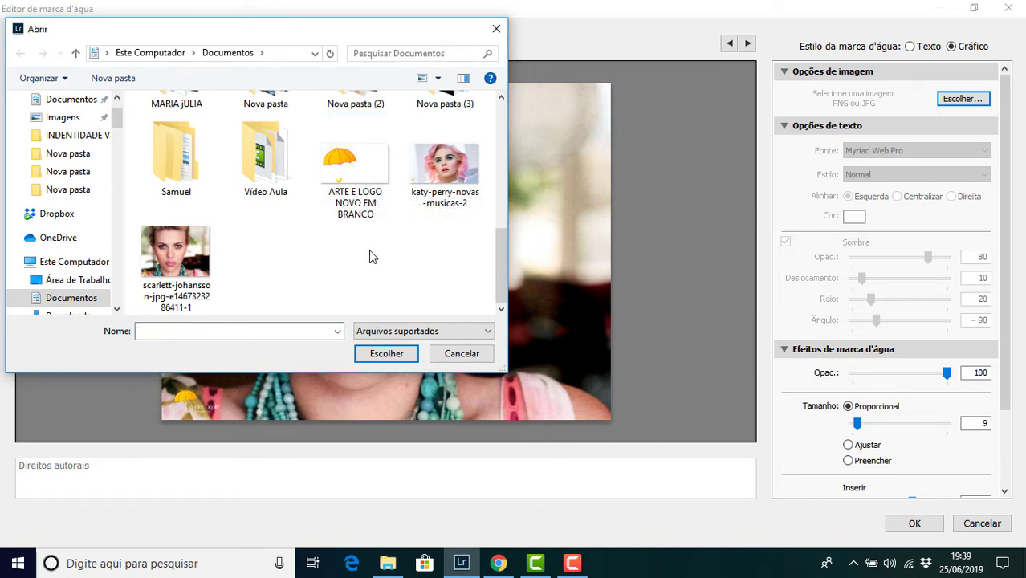
click(345, 183)
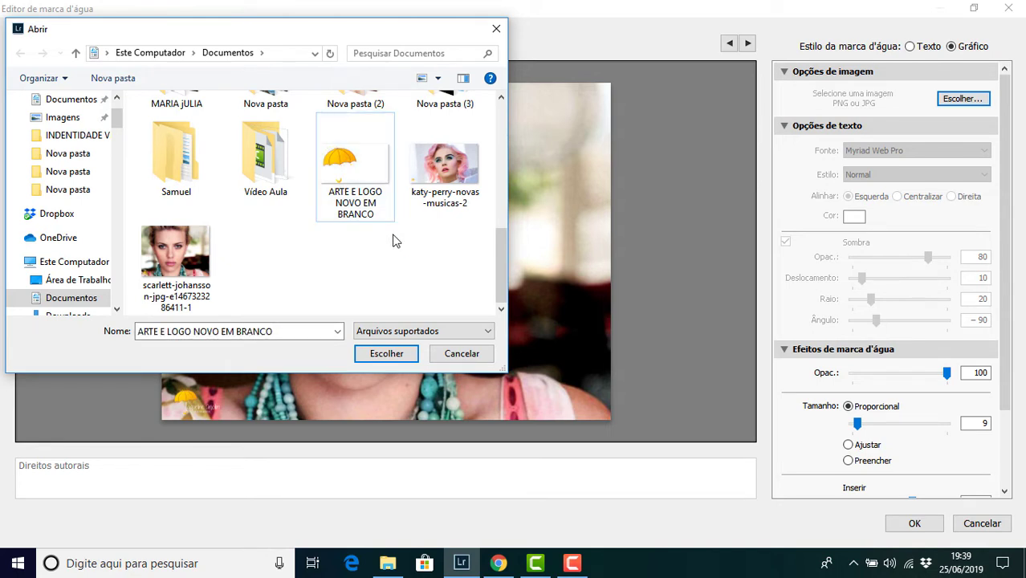
click(393, 352)
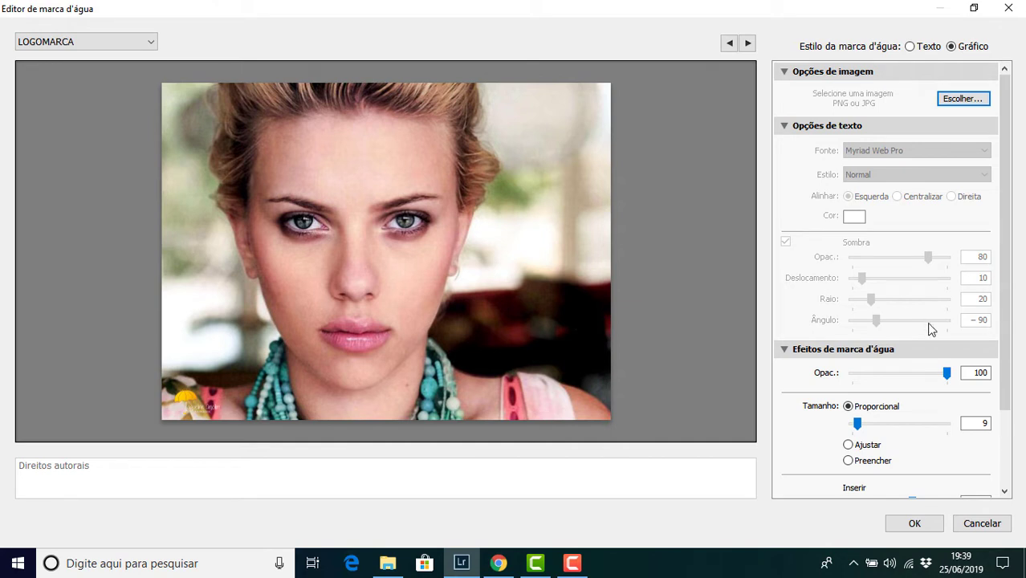
Give the watermark opacity 100, size 9, and horizontal and vertical insets of 2.
mouse_move(947, 378)
mouse_down()
mouse_move(900, 386)
mouse_move(947, 371)
mouse_up()
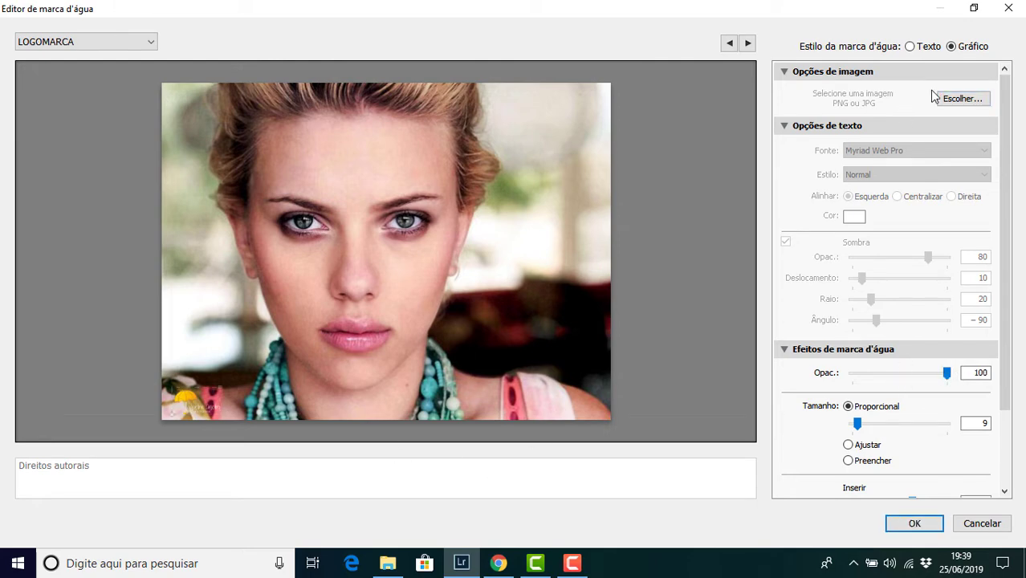
click(975, 7)
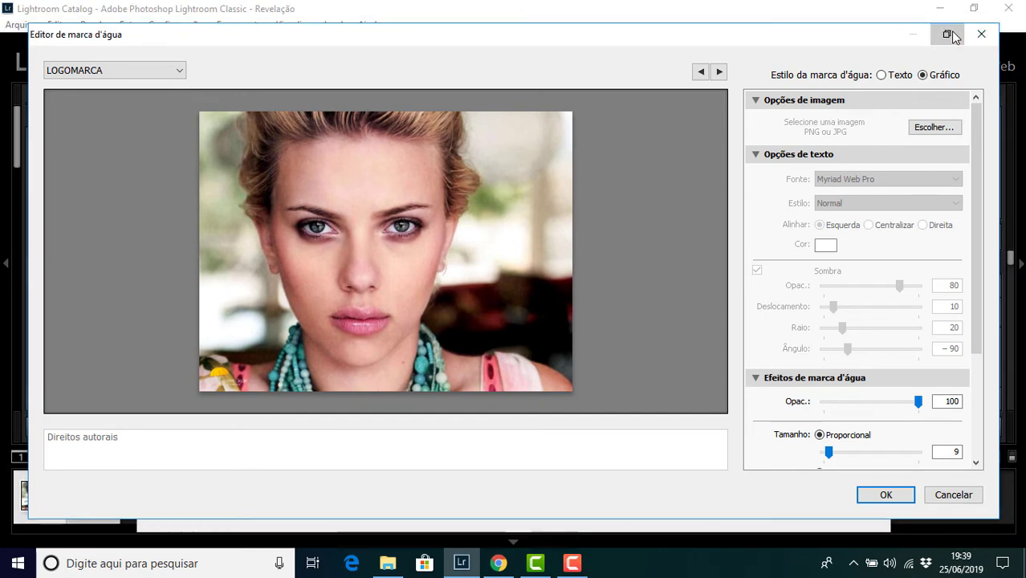
click(948, 34)
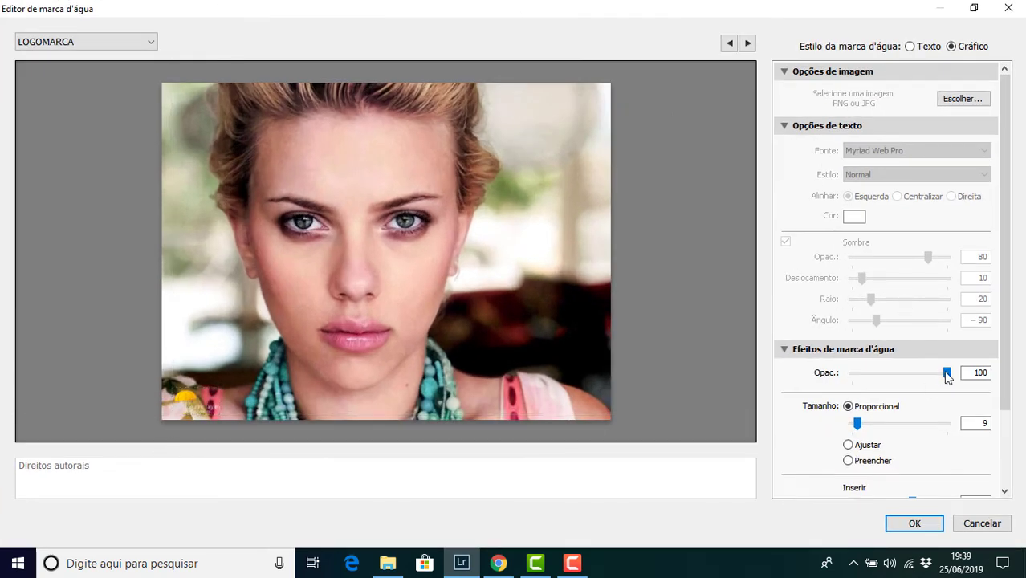
mouse_move(947, 375)
mouse_down()
mouse_move(912, 373)
mouse_move(951, 372)
mouse_up()
mouse_move(858, 424)
mouse_down()
mouse_move(910, 424)
mouse_move(858, 427)
mouse_up()
drag(1005, 345, 1006, 419)
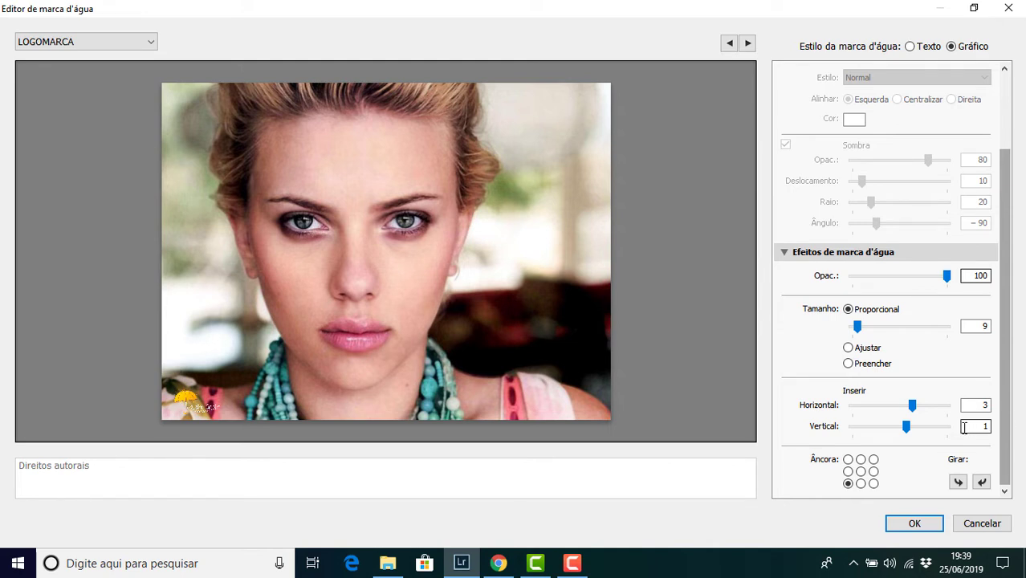
mouse_move(912, 405)
mouse_down()
mouse_move(923, 406)
mouse_move(893, 398)
mouse_move(931, 395)
mouse_move(900, 413)
mouse_move(916, 411)
mouse_move(900, 413)
mouse_move(917, 413)
mouse_move(908, 413)
mouse_move(913, 426)
mouse_move(898, 427)
mouse_move(910, 424)
mouse_up()
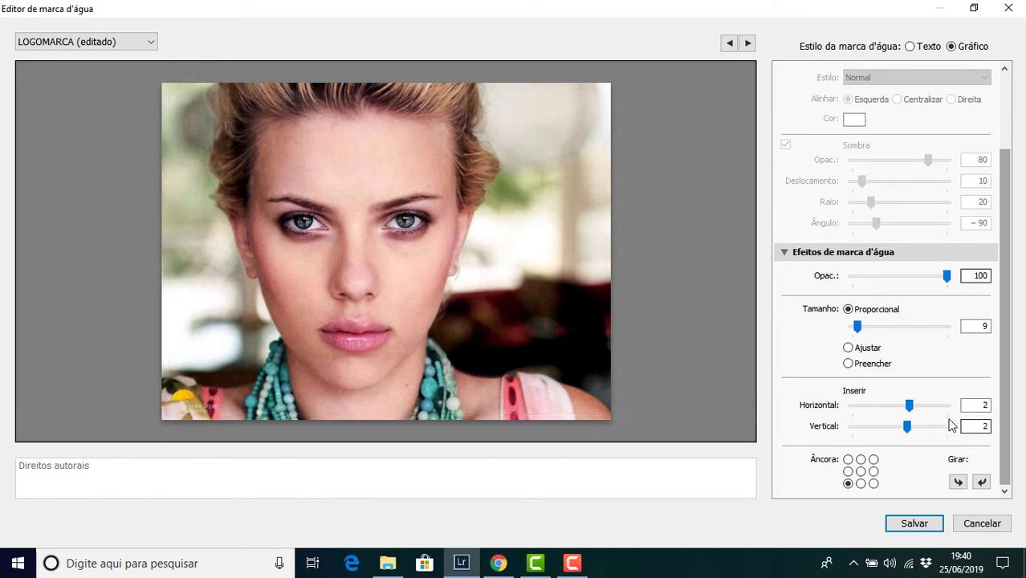
Anchor the umbrella watermark at the bottom-left corner of the photo.
click(861, 483)
click(873, 483)
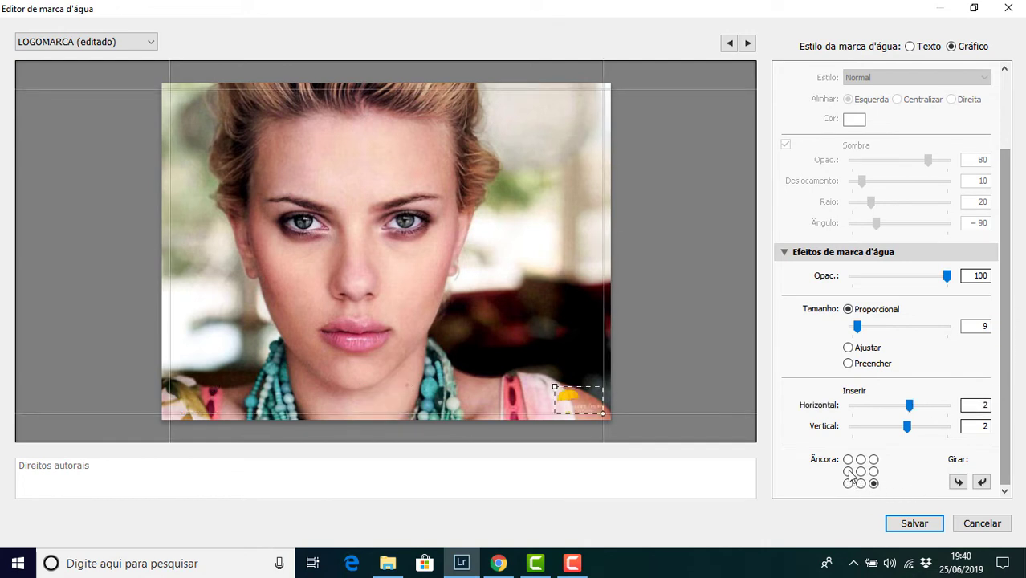
click(848, 471)
click(849, 484)
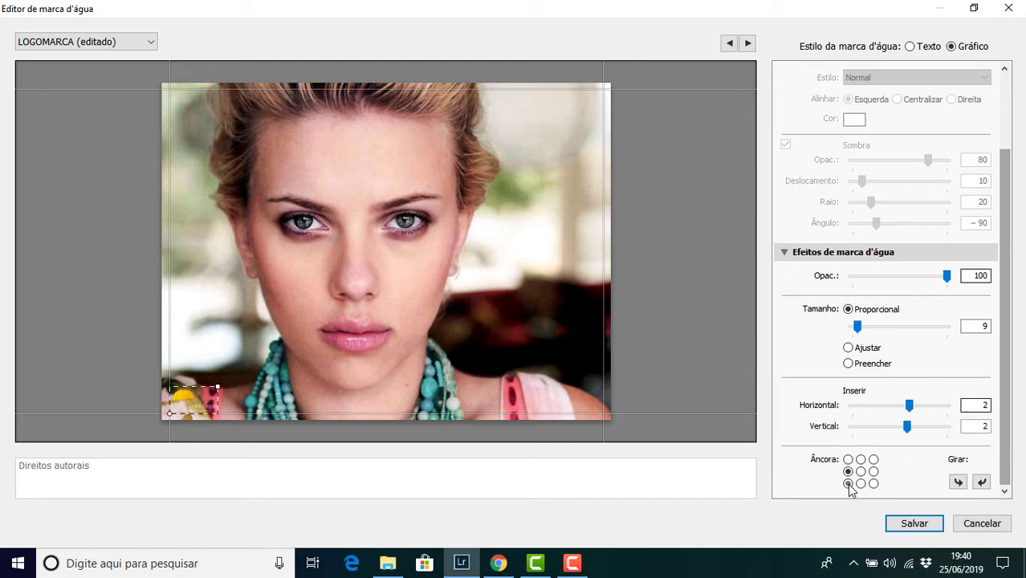
click(861, 472)
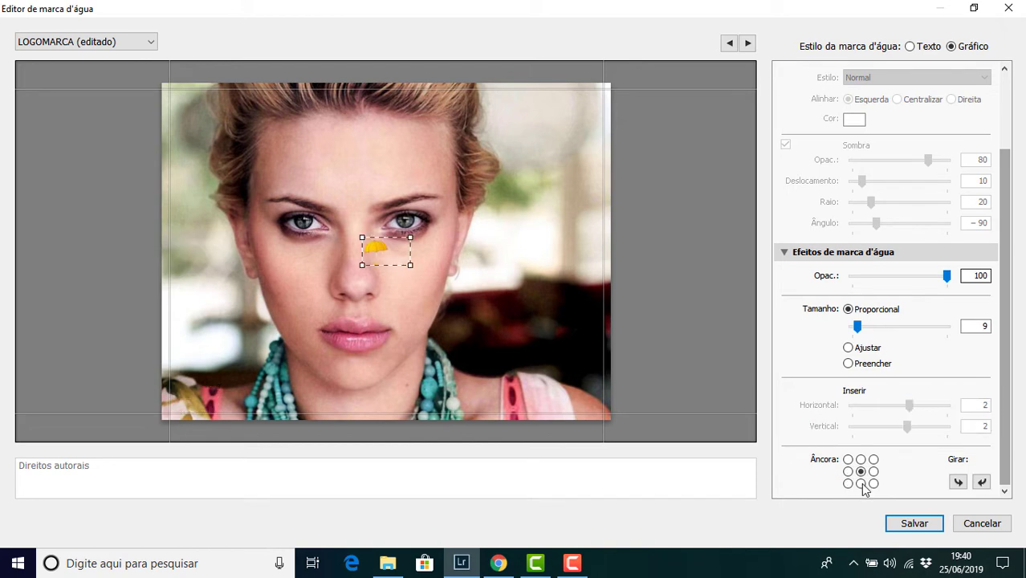
click(849, 484)
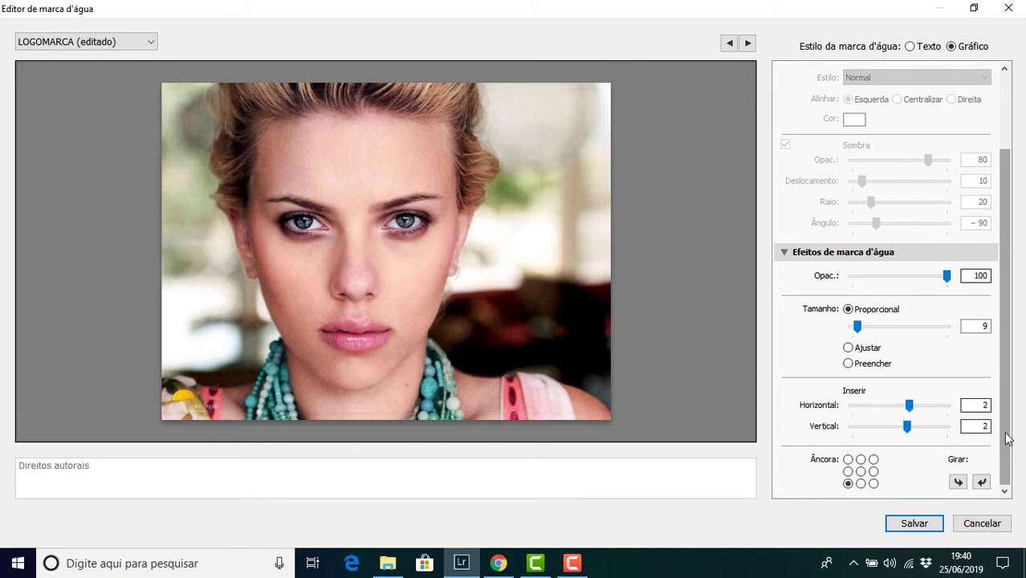
Save the watermark as preset 'logomarca 1' and export both portraits under unique names.
click(924, 527)
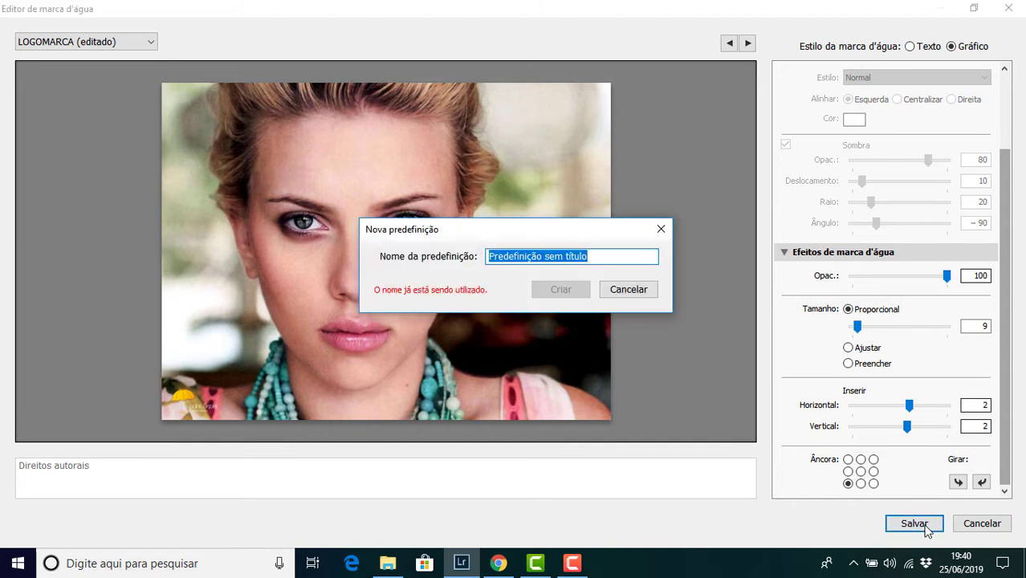
key(BackSpace)
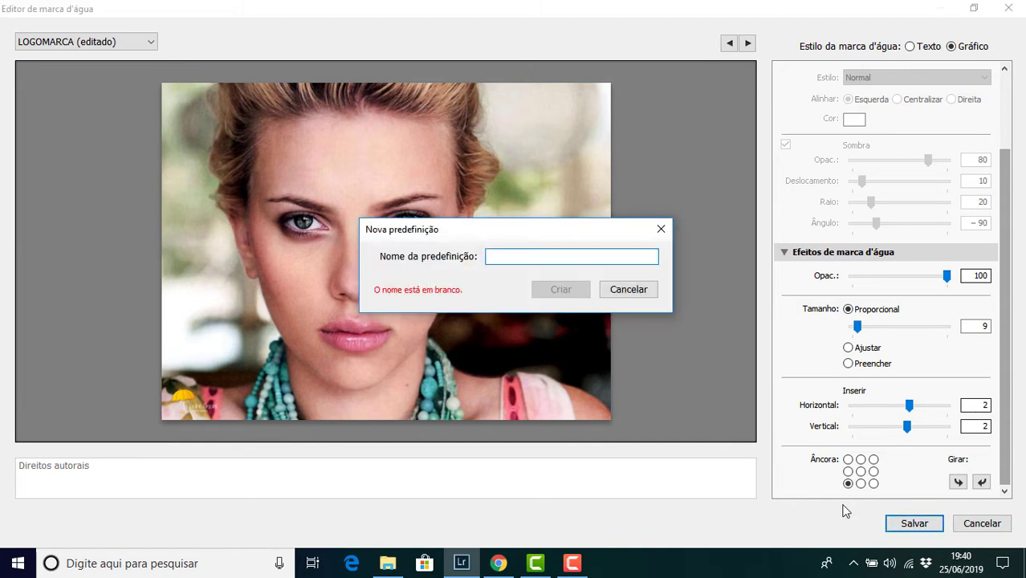
key(Caps_Lock)
text(lo)
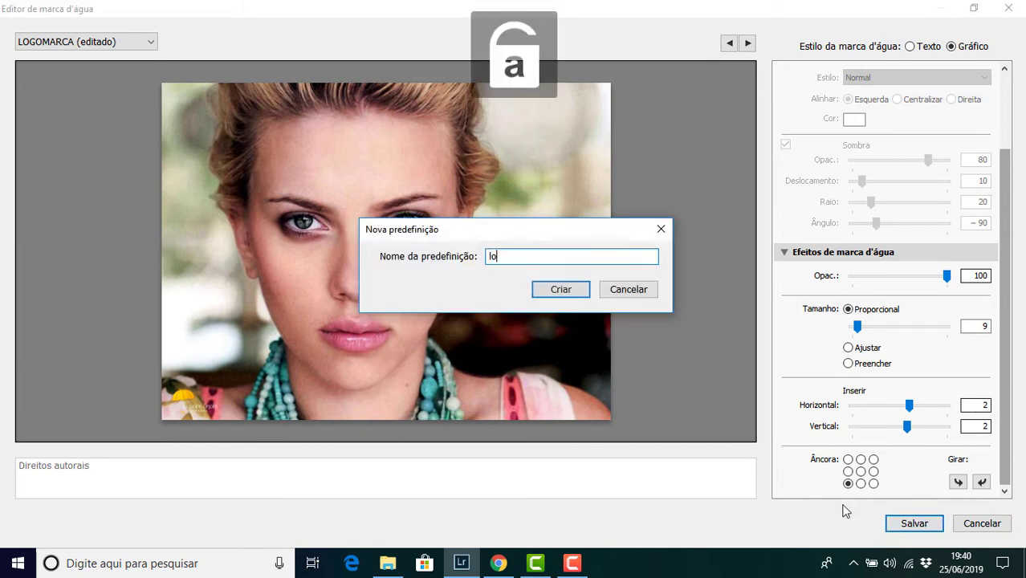
text(gom)
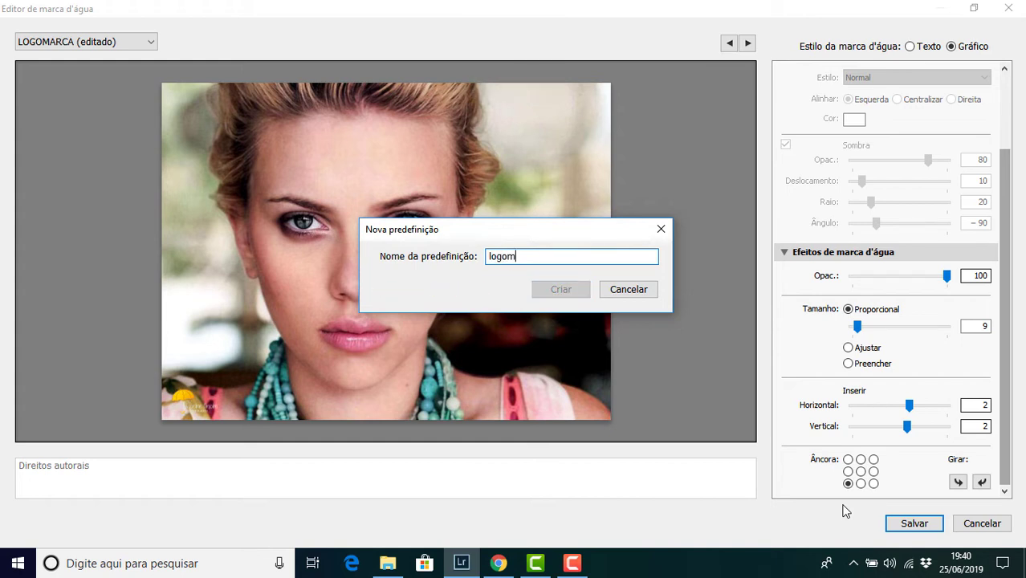
text(arca 1)
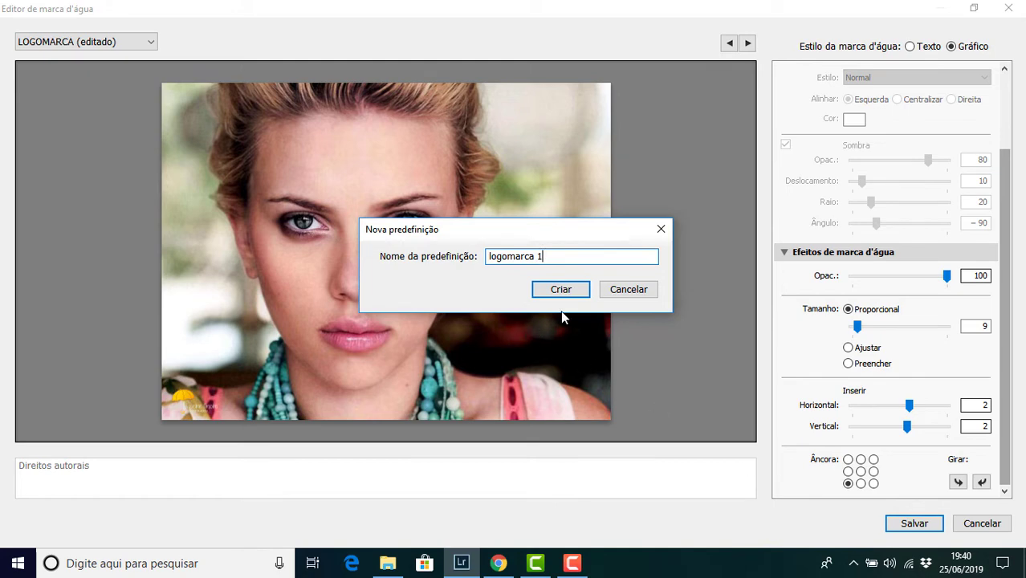
click(571, 292)
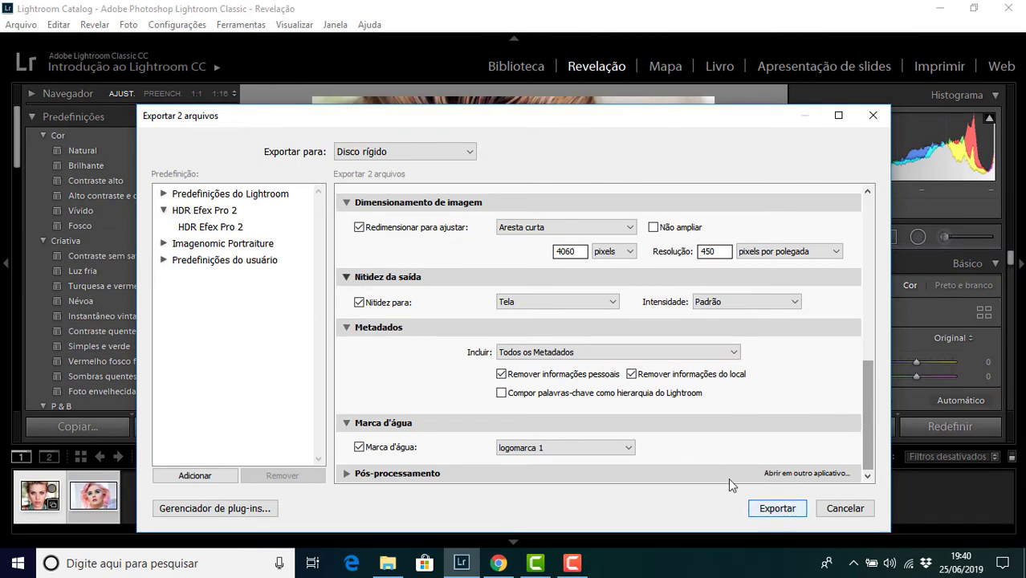
click(789, 509)
click(618, 391)
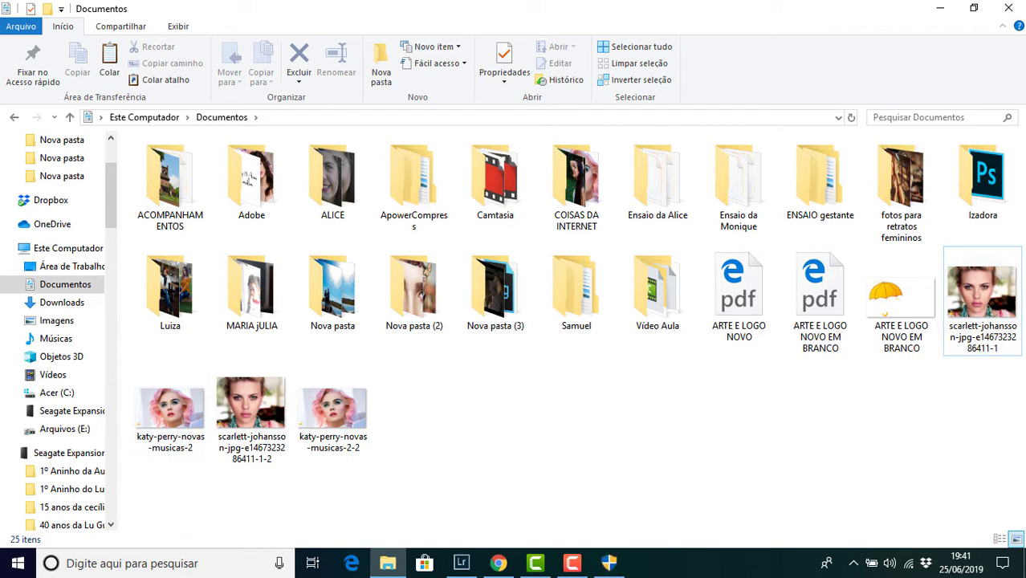
Browse the exported portraits in Photos to confirm the bottom-left umbrella watermark.
double_click(243, 426)
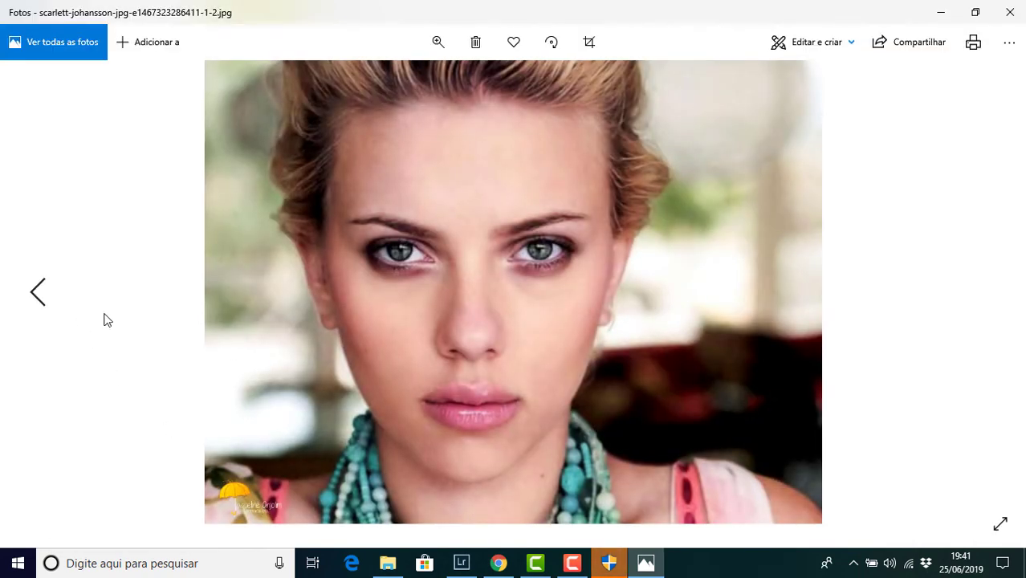
click(38, 294)
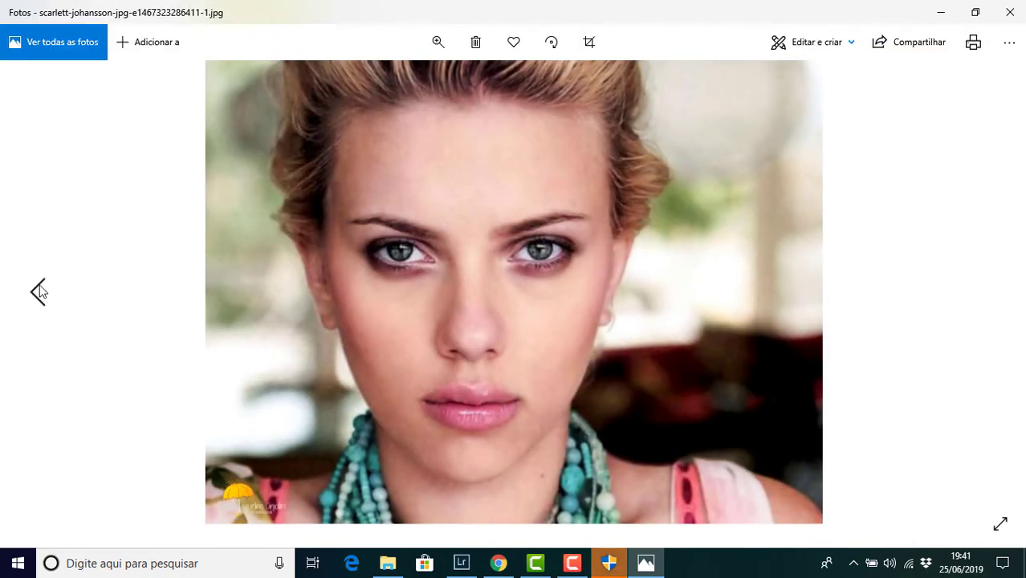
click(38, 294)
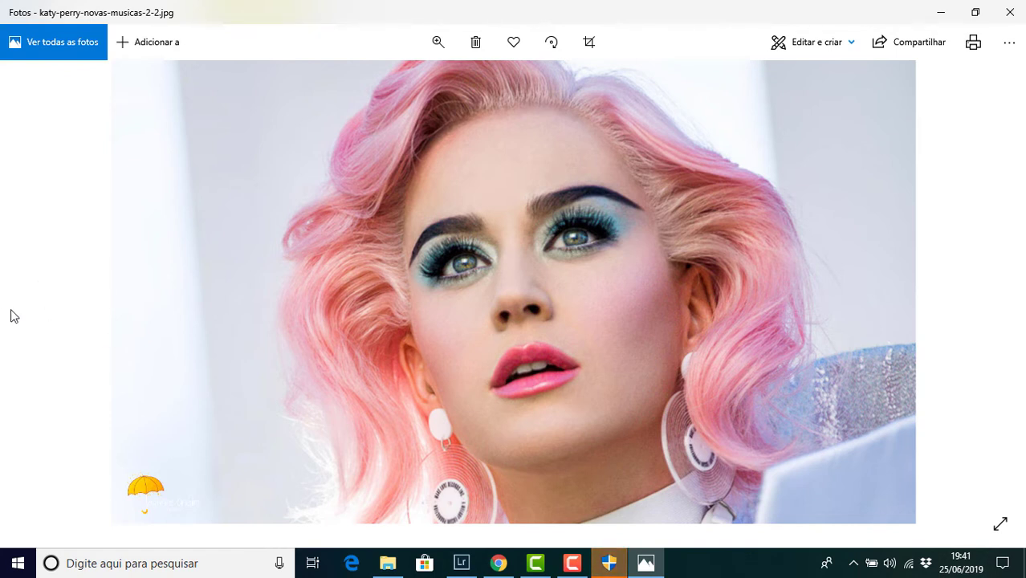
click(38, 291)
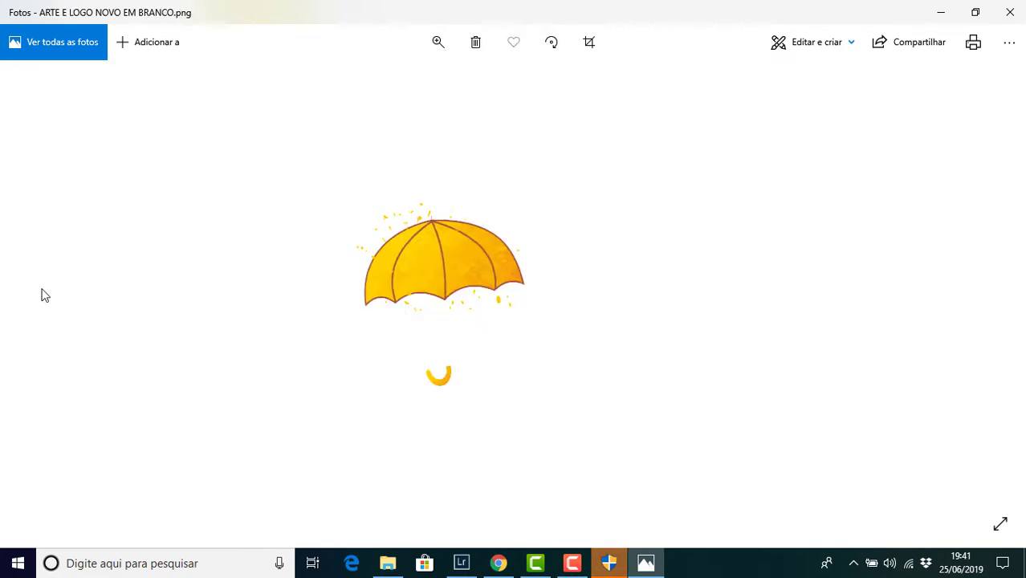
click(992, 294)
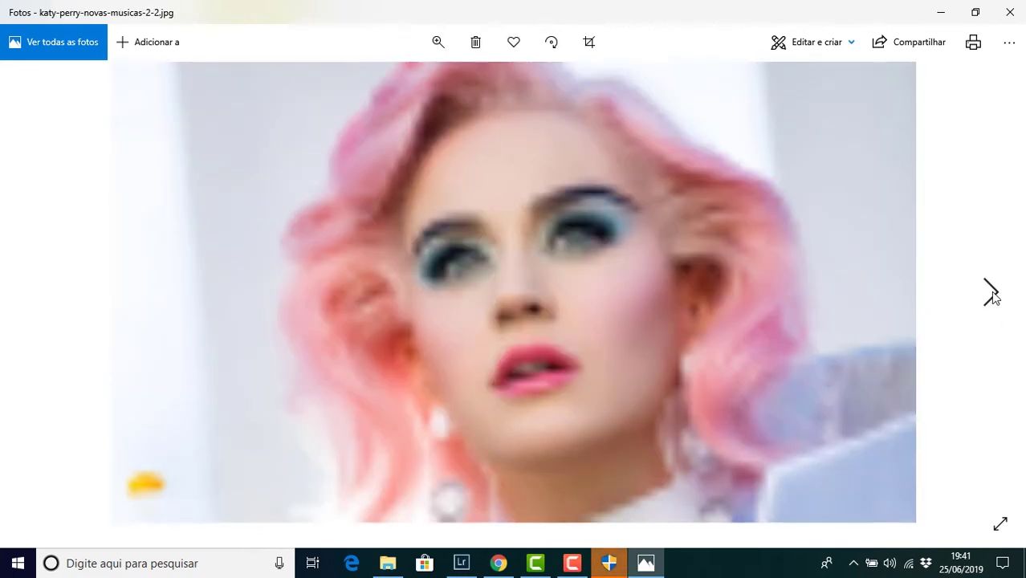
click(992, 294)
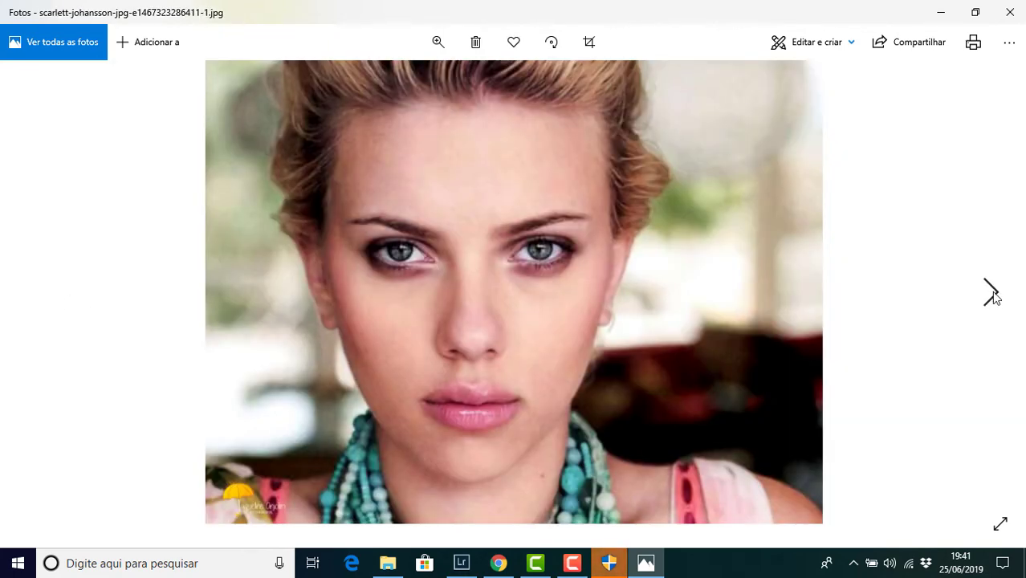
click(994, 296)
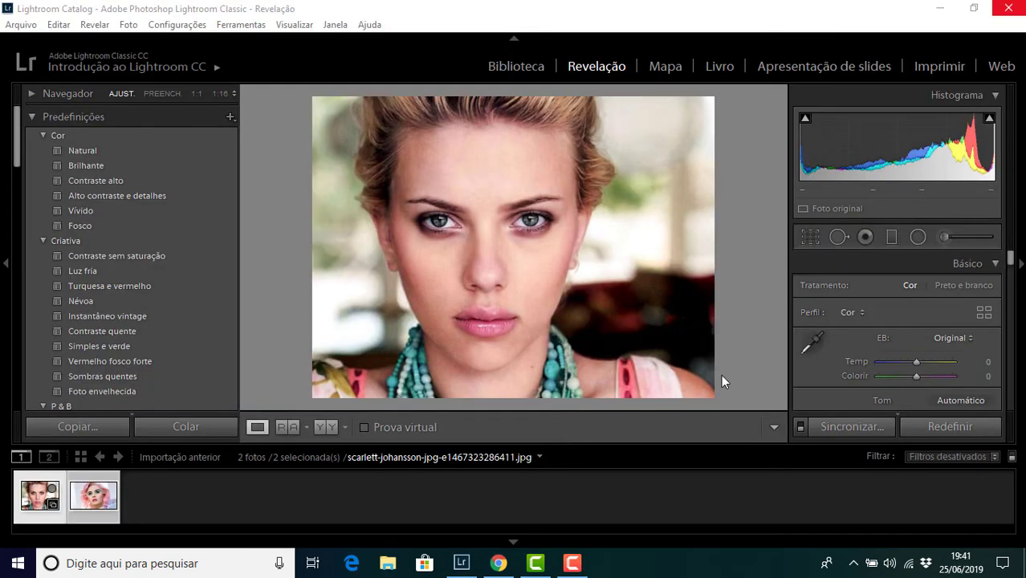
Select the blonde portrait alone and set Temp to +60 and Exposure to −0.15.
click(416, 509)
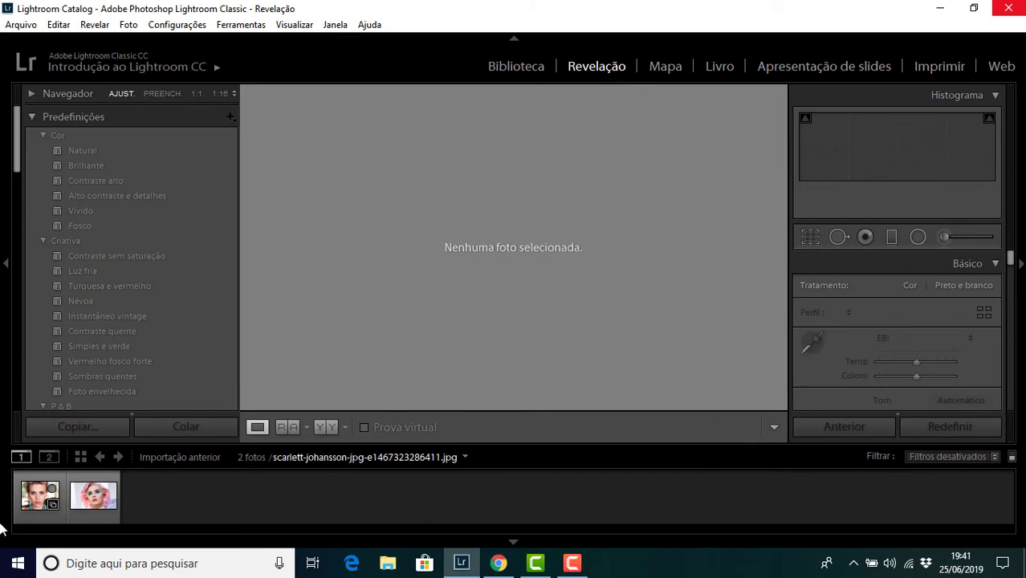
click(40, 496)
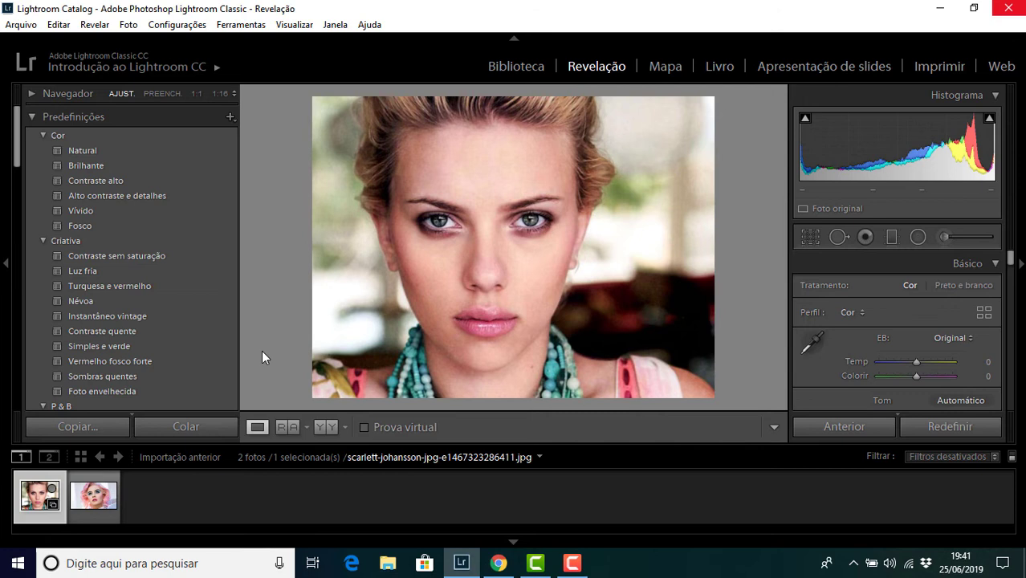
scroll(1010, 261, down, 2)
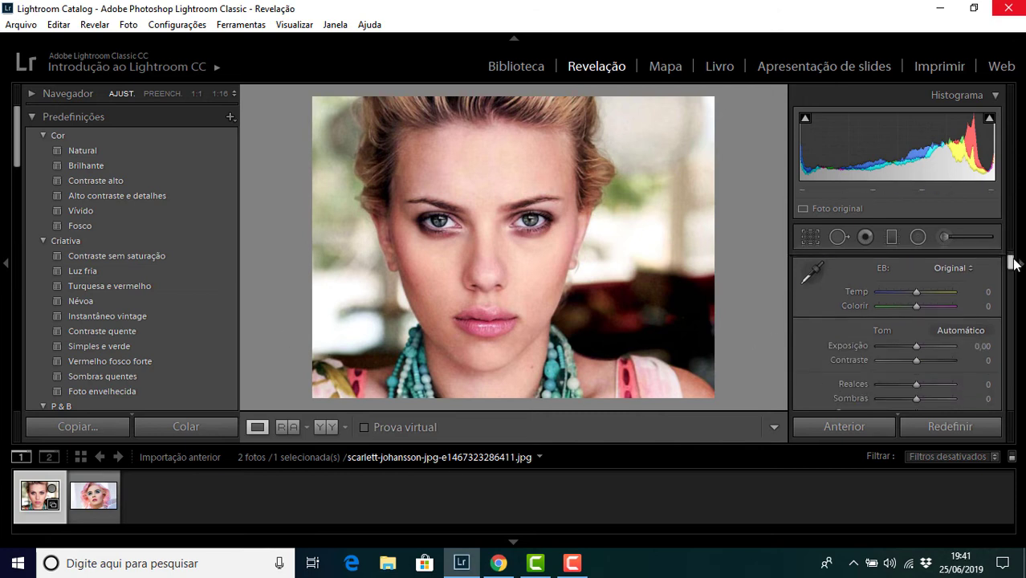
drag(917, 295, 928, 293)
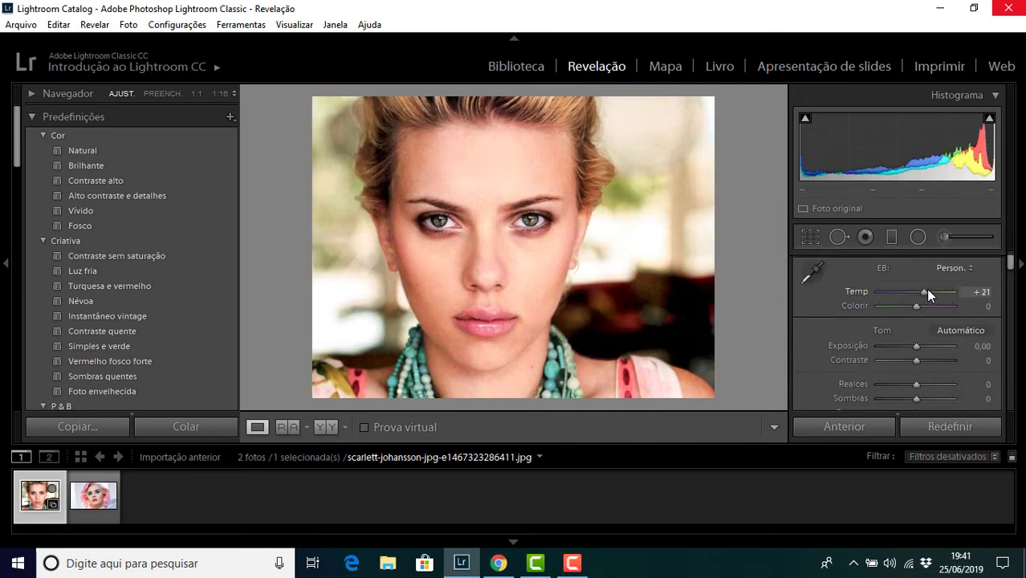
mouse_move(915, 383)
mouse_down()
mouse_move(898, 389)
mouse_move(912, 389)
mouse_up()
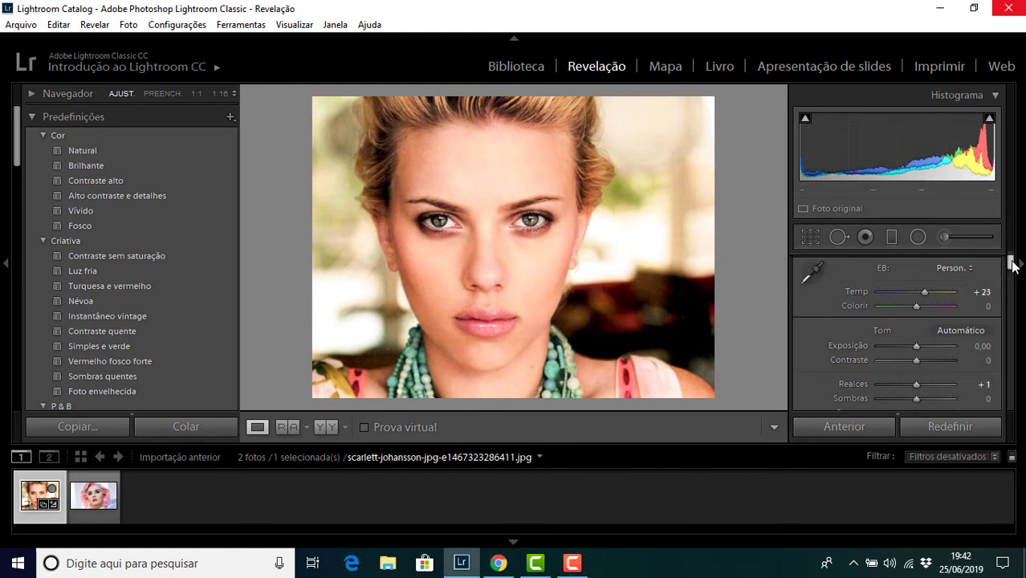
drag(1012, 265, 1012, 278)
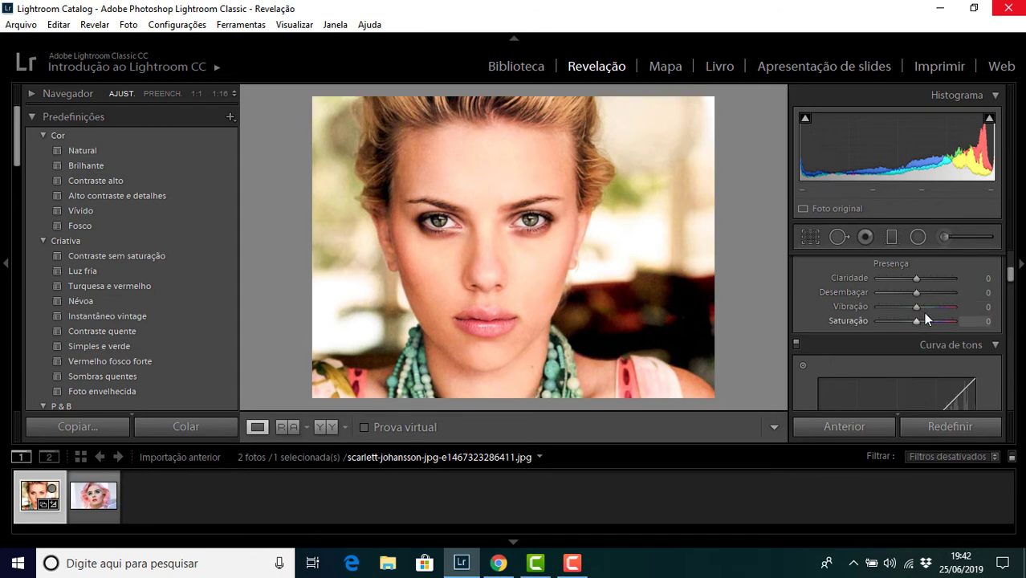
mouse_move(1009, 270)
mouse_down()
mouse_move(1009, 290)
mouse_move(1010, 265)
mouse_up()
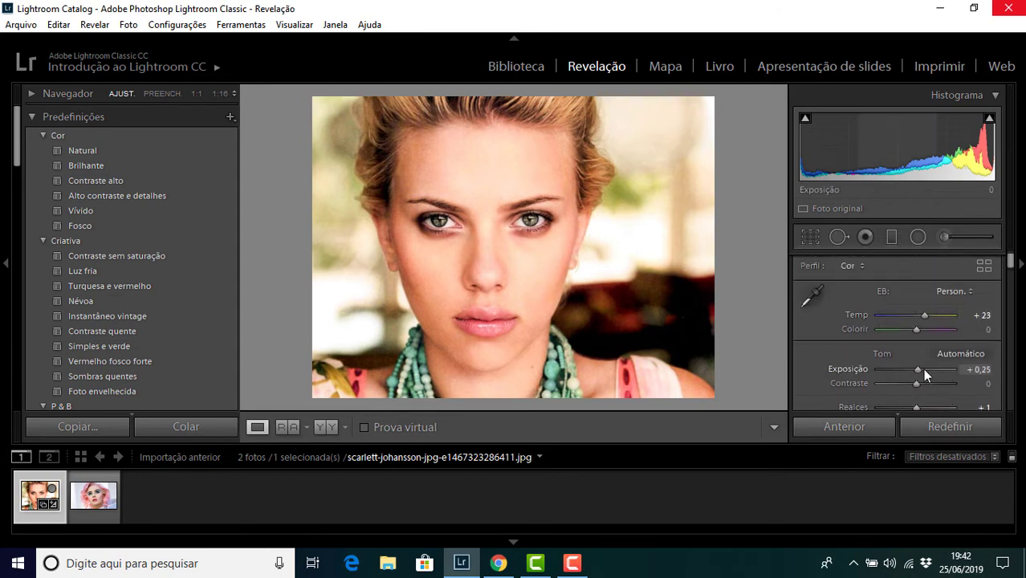
drag(923, 368, 907, 374)
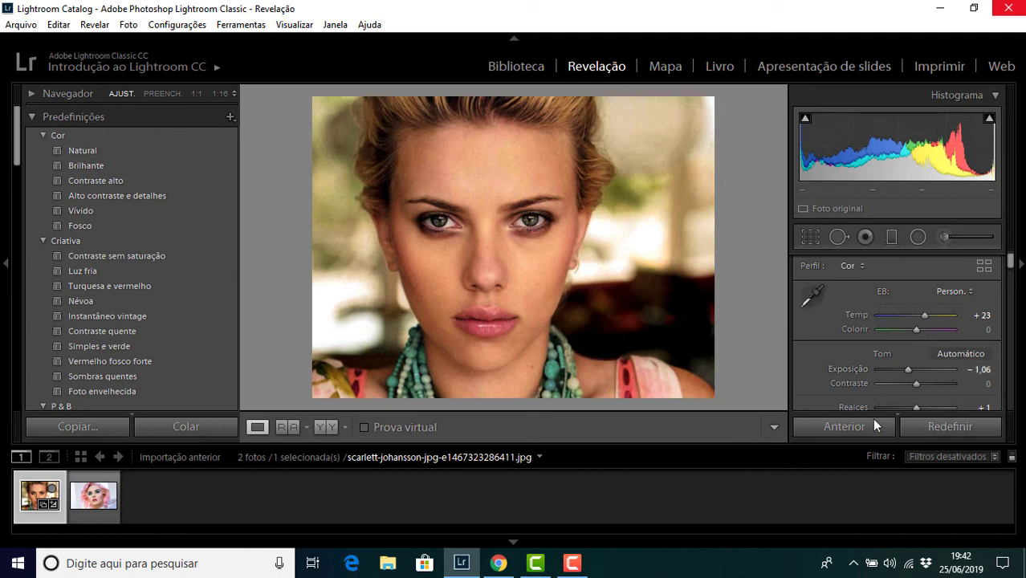
drag(912, 368, 916, 371)
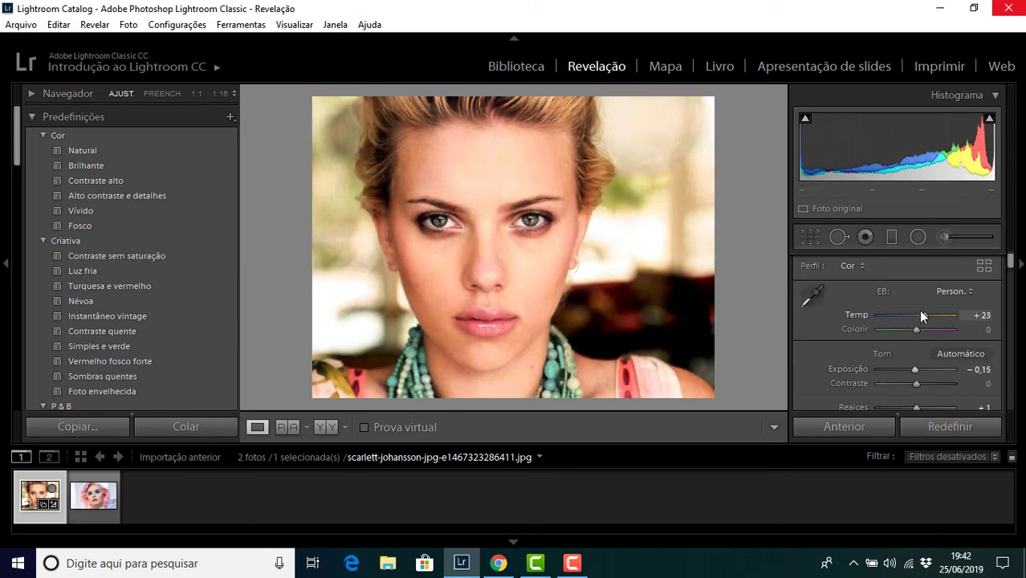
drag(923, 314, 941, 315)
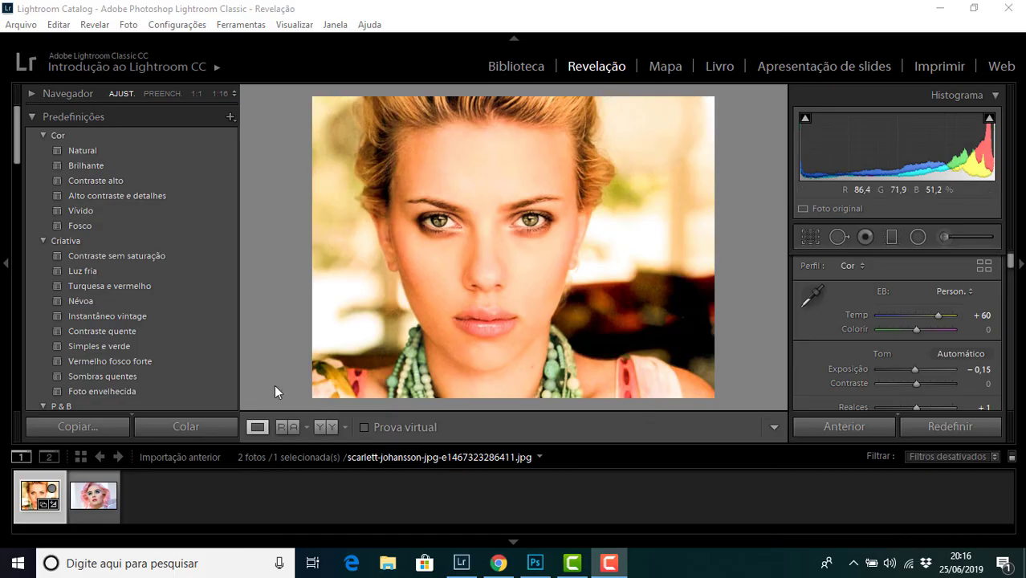
Edit a copy with Lightroom adjustments in Photoshop CC 2019, accepting the compatibility warning.
right_click(29, 500)
mouse_move(72, 155)
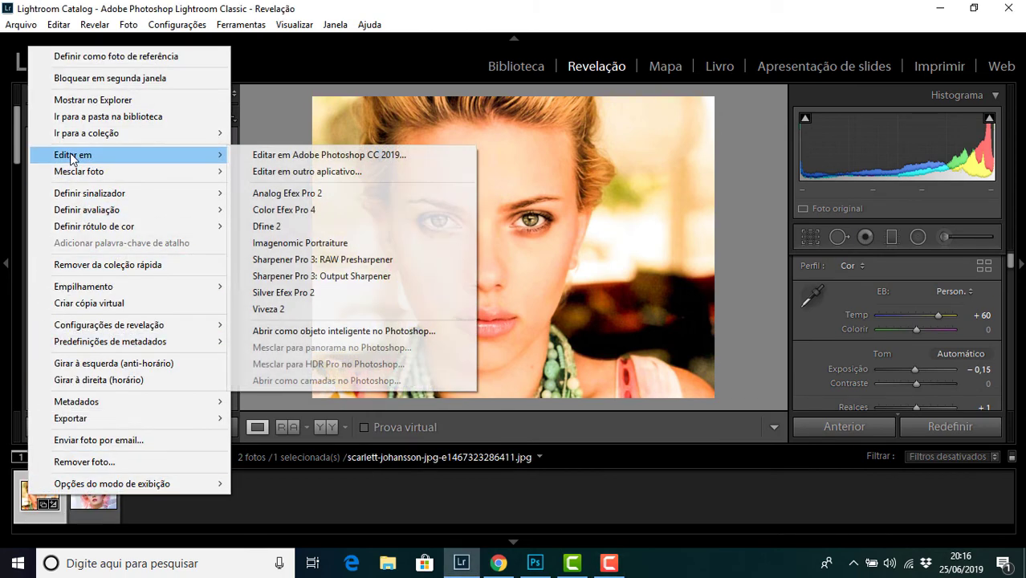
click(313, 156)
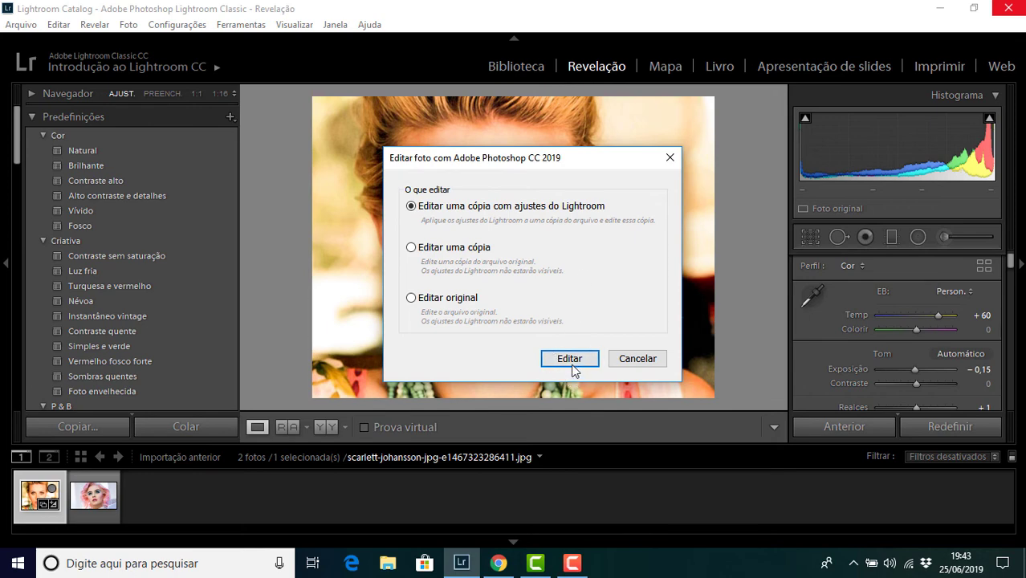
click(572, 361)
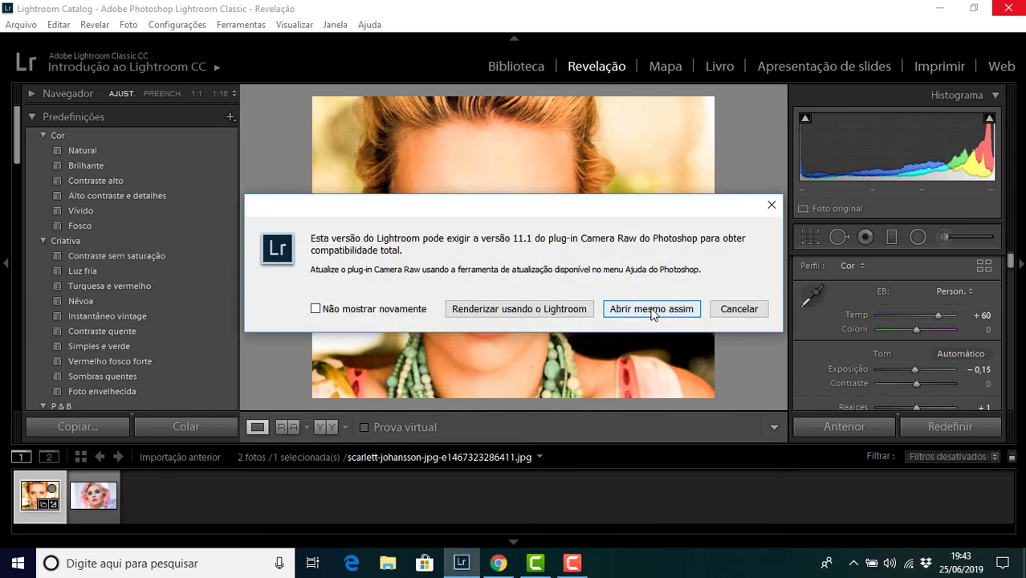
click(648, 309)
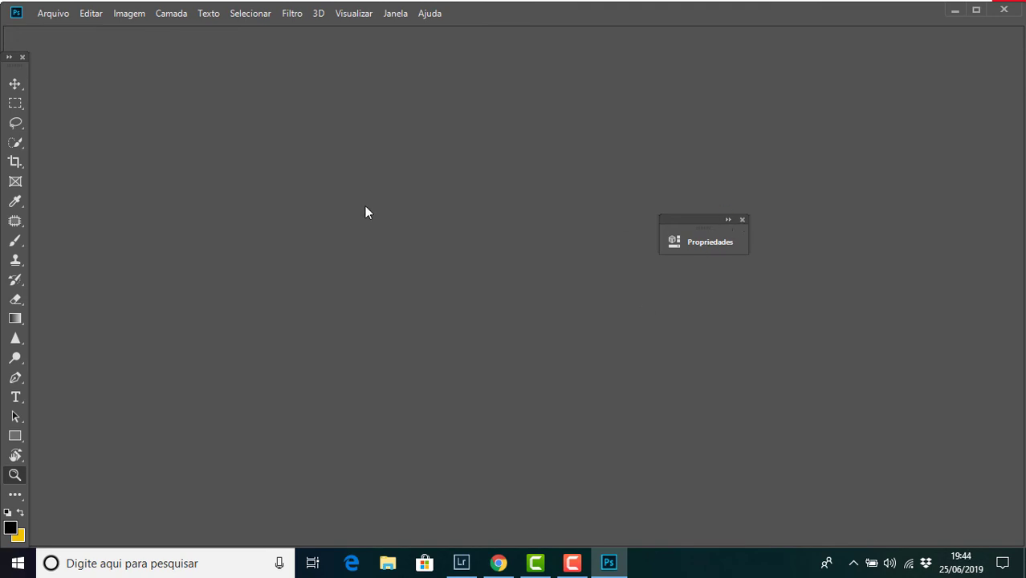
Open the portrait, duplicate its background layer as Camada 1, and zoom to 200% and back.
click(578, 287)
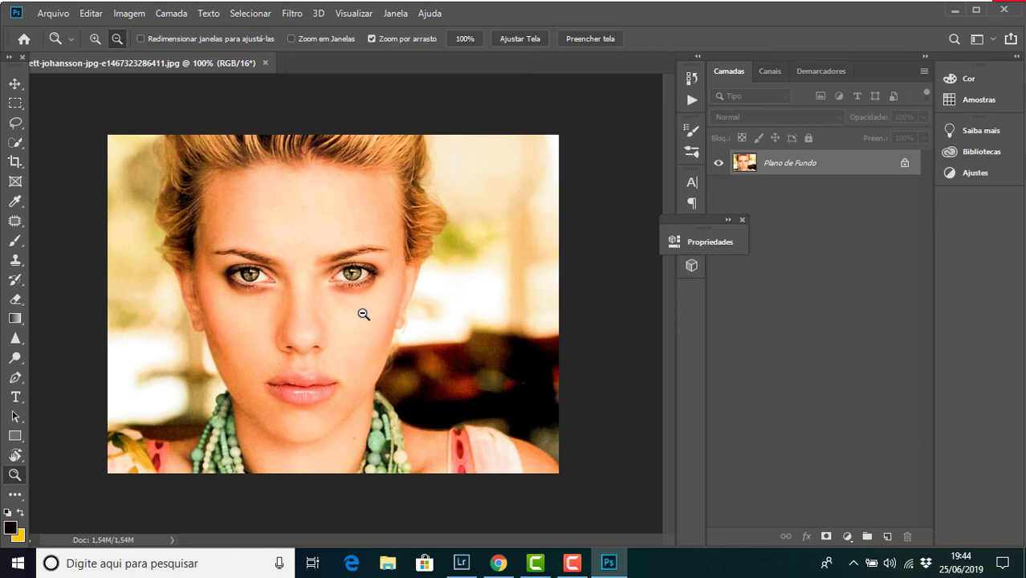
key(ctrl+j)
click(16, 84)
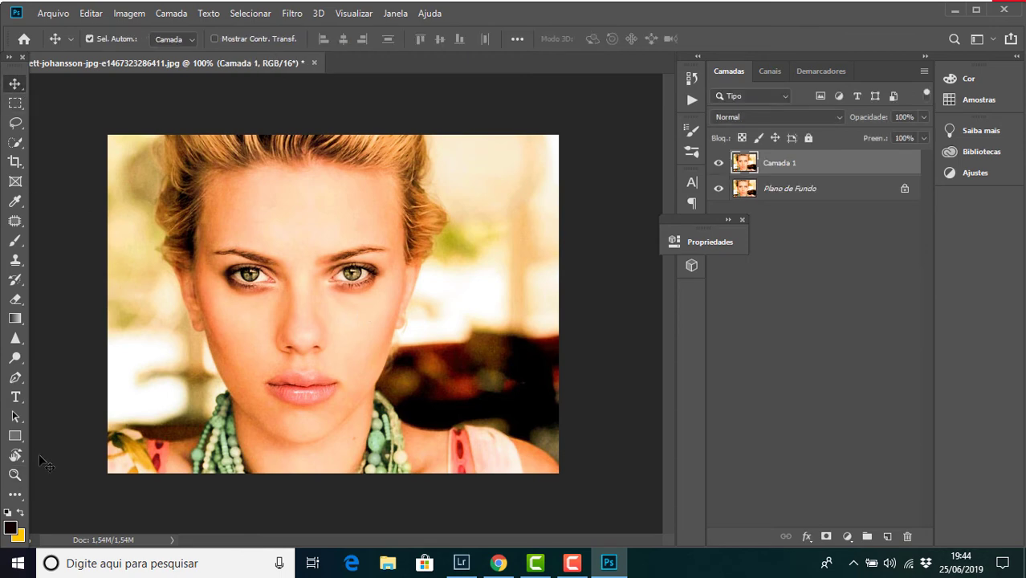
click(15, 475)
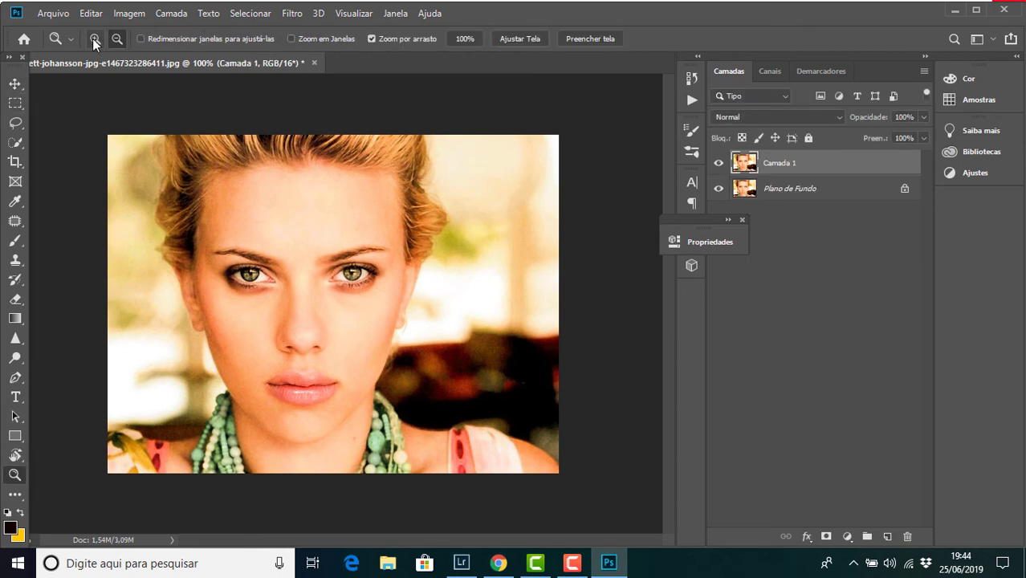
click(311, 357)
alt+click(286, 245)
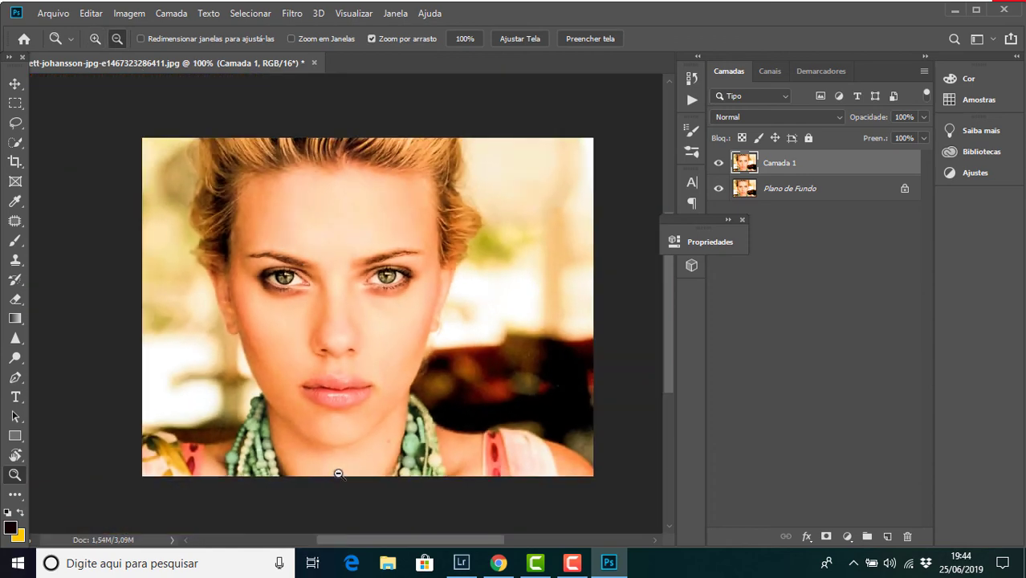
Start Salvar como, cancel it, and zoom the portrait out to 66.7%.
click(53, 13)
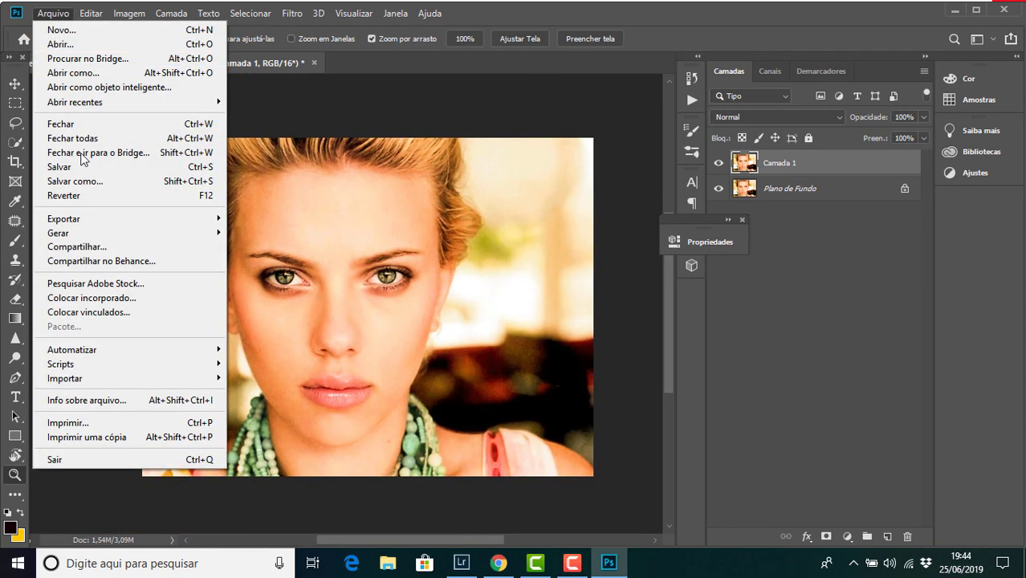
click(72, 181)
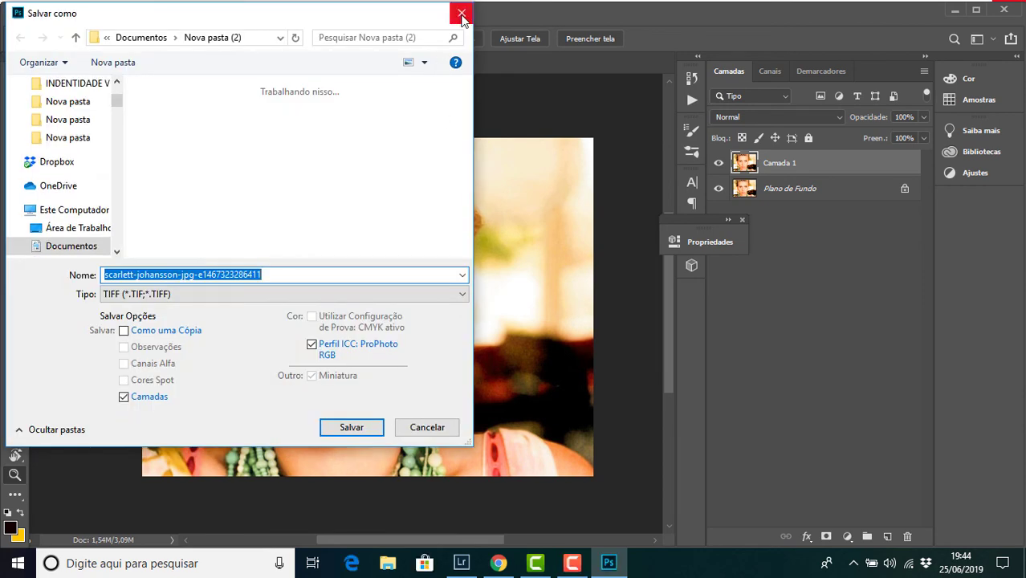
click(461, 13)
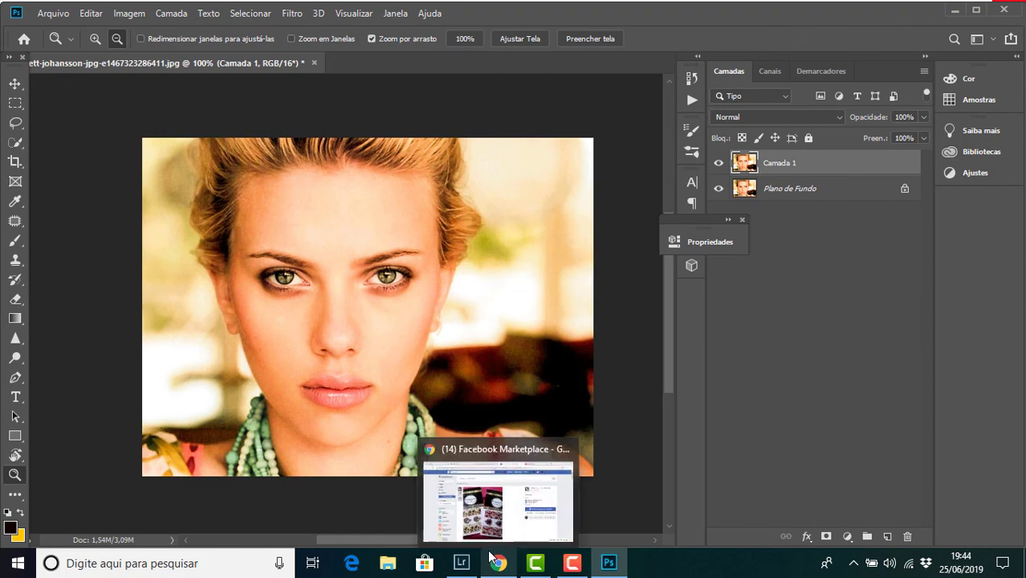
click(634, 421)
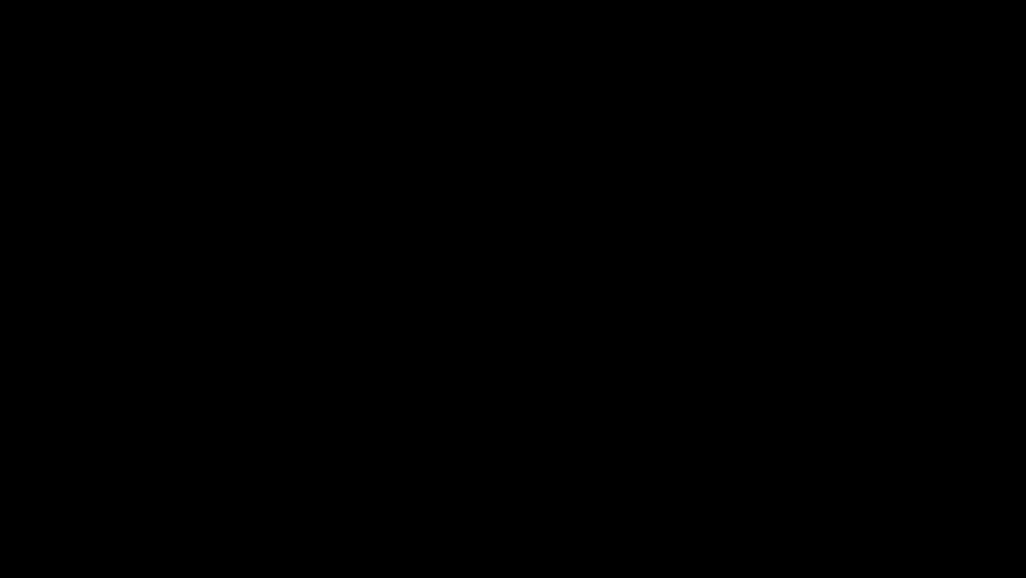